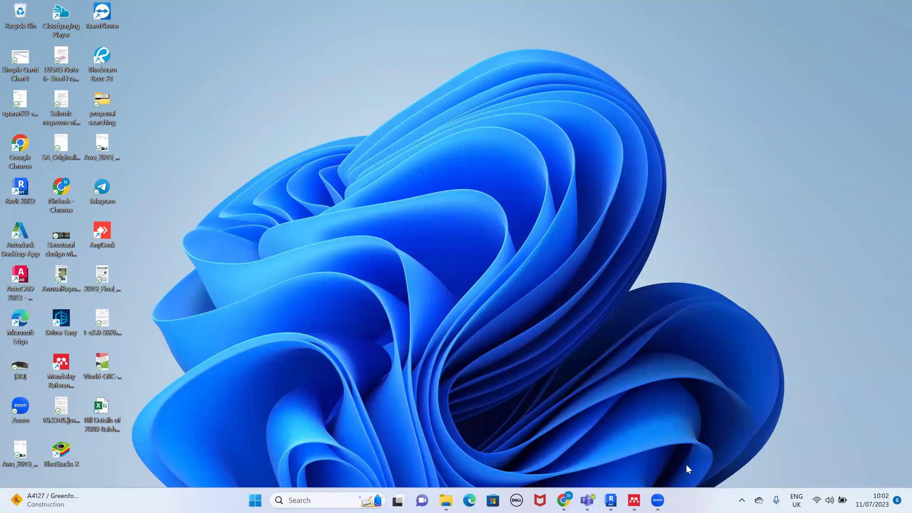
Bring up the Revit house model, zoom and orbit it, and restore the window smaller.
{"action": "left_click", "coordinate": [610, 500]}
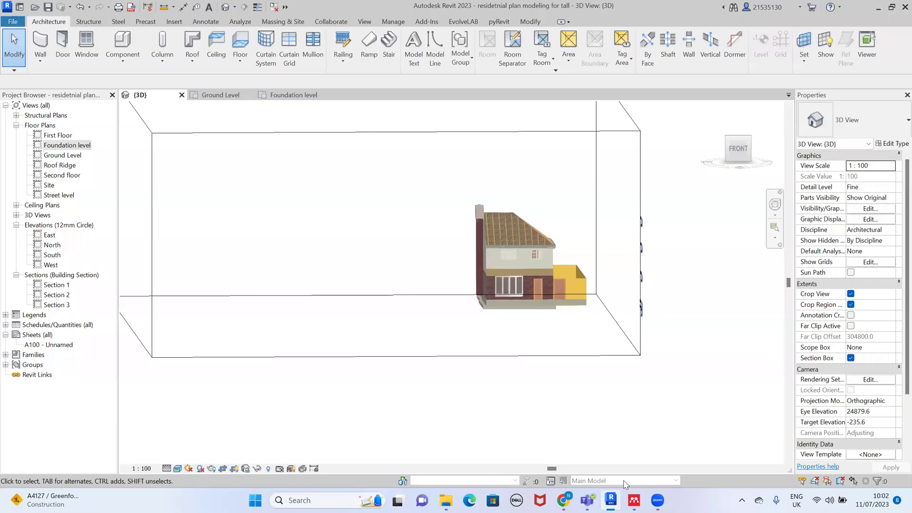
{"action": "scroll", "coordinate": [503, 271], "scroll_direction": "up", "scroll_amount": 5}
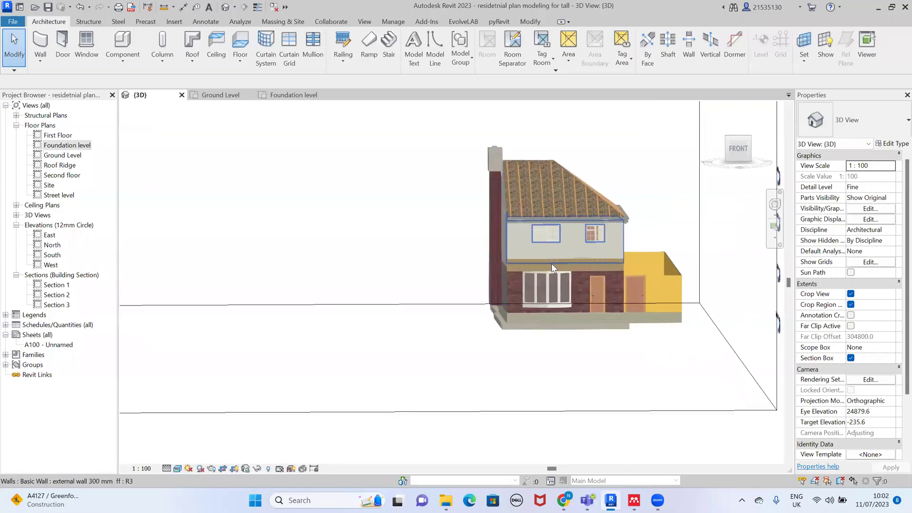
{"action": "middle_click_drag", "start_coordinate": [453, 291], "coordinate": [432, 295], "text": "shift"}
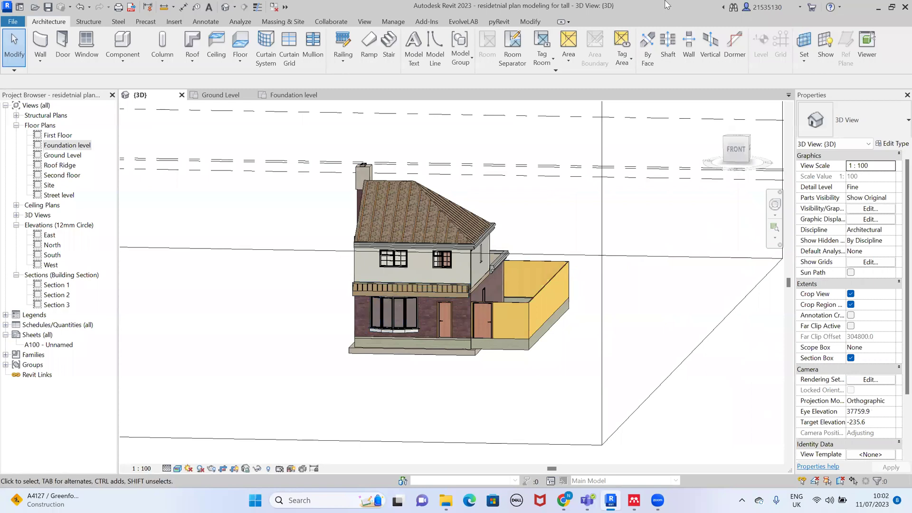
{"action": "left_click_drag", "start_coordinate": [663, 1], "coordinate": [550, 63]}
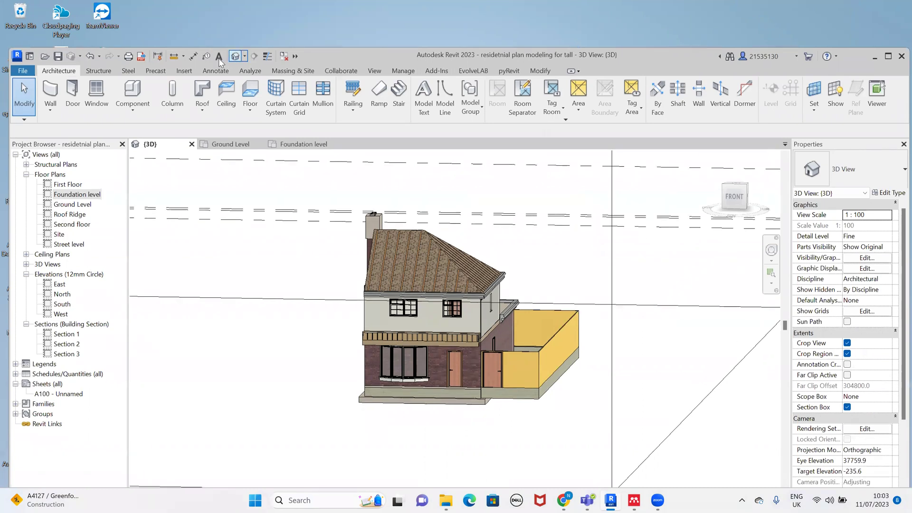
Open and close the account options, then switch to the Tally tutorials page in Chrome.
{"action": "left_click", "coordinate": [784, 57]}
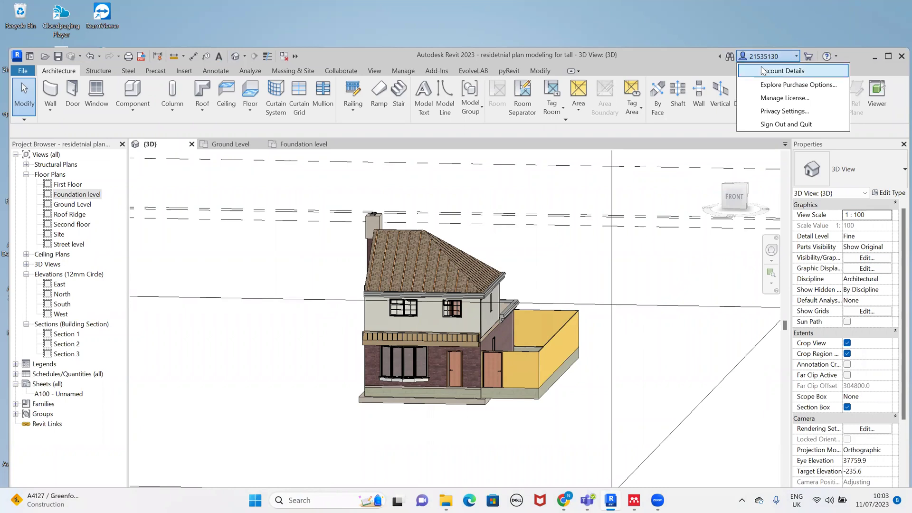
{"action": "left_click", "coordinate": [658, 56]}
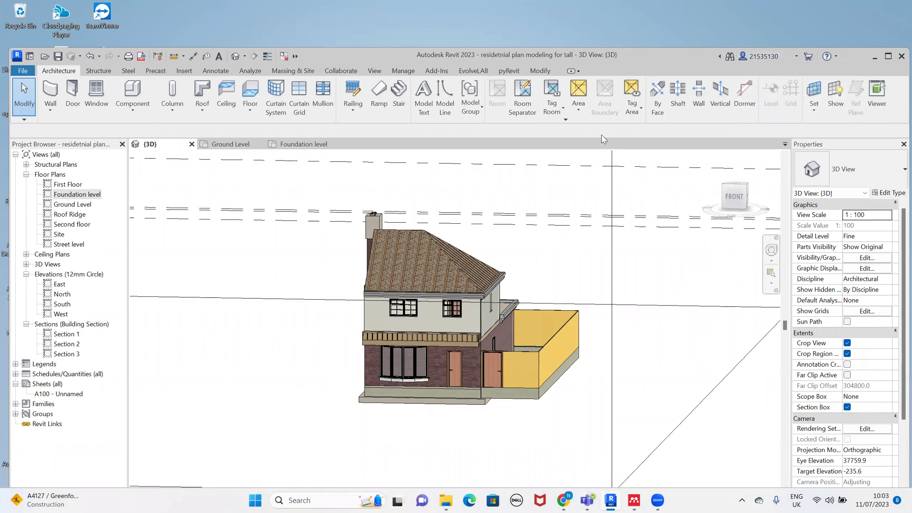
{"action": "left_click", "coordinate": [563, 500]}
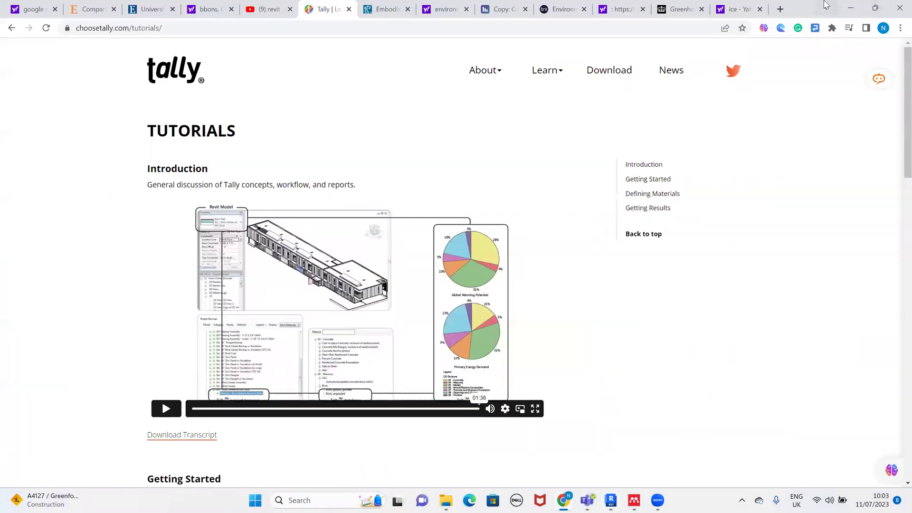
Restore Chrome, browse the Tally tutorials page and go to the Tally homepage.
{"action": "double_click", "coordinate": [801, 11]}
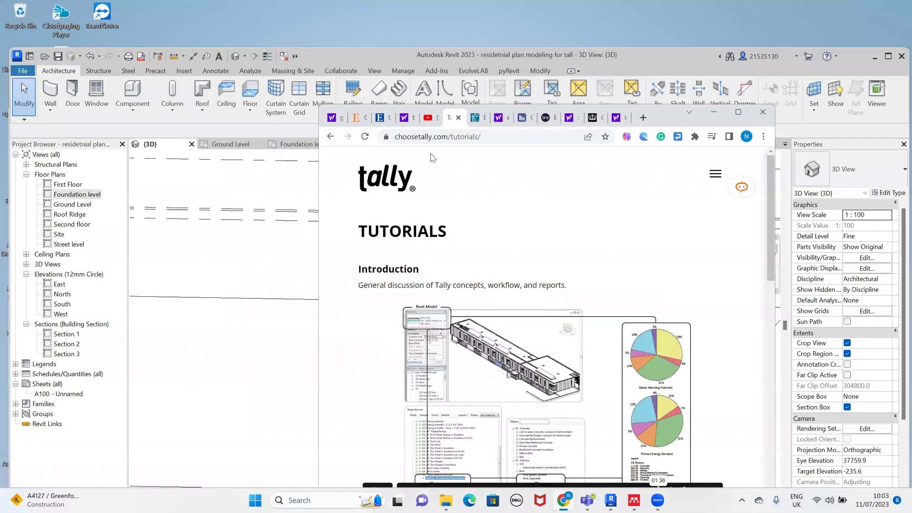
{"action": "scroll", "coordinate": [460, 199], "scroll_direction": "down", "scroll_amount": 7}
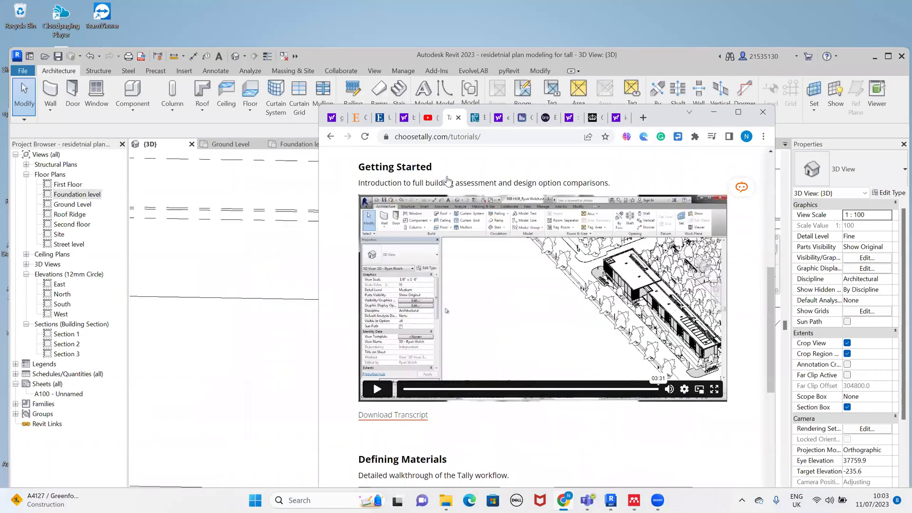
{"action": "scroll", "coordinate": [428, 185], "scroll_direction": "up", "scroll_amount": 4}
{"action": "scroll", "coordinate": [396, 190], "scroll_direction": "up", "scroll_amount": 5}
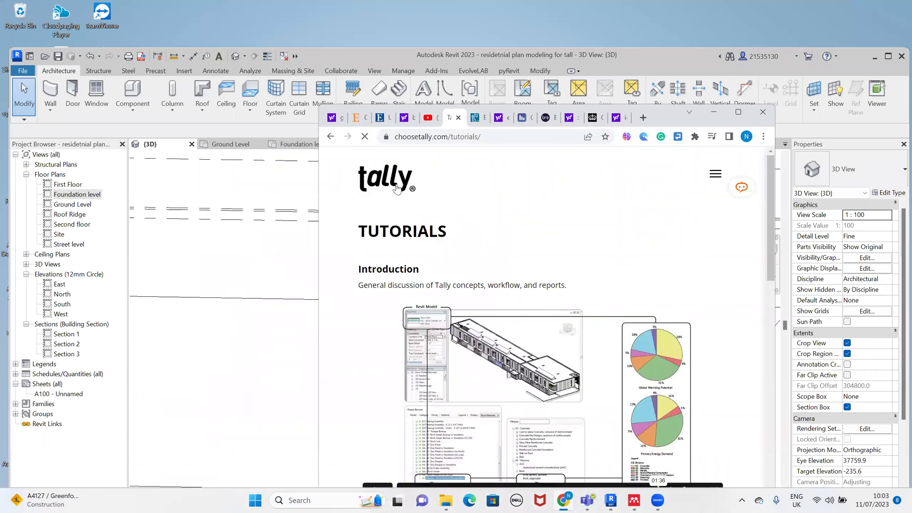
{"action": "left_click", "coordinate": [396, 185]}
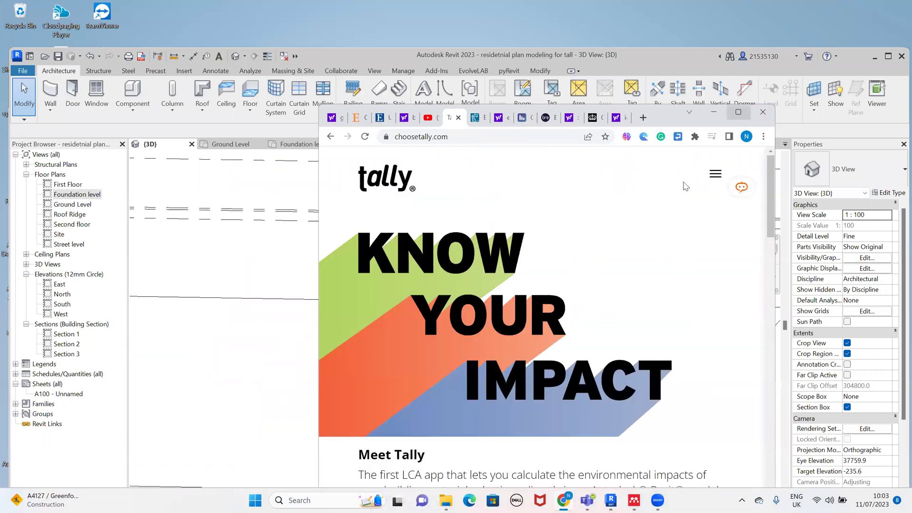
Review the Tally free trial download page with its prices, then minimize Chrome to return to Revit.
{"action": "scroll", "coordinate": [679, 209], "scroll_direction": "down", "scroll_amount": 4}
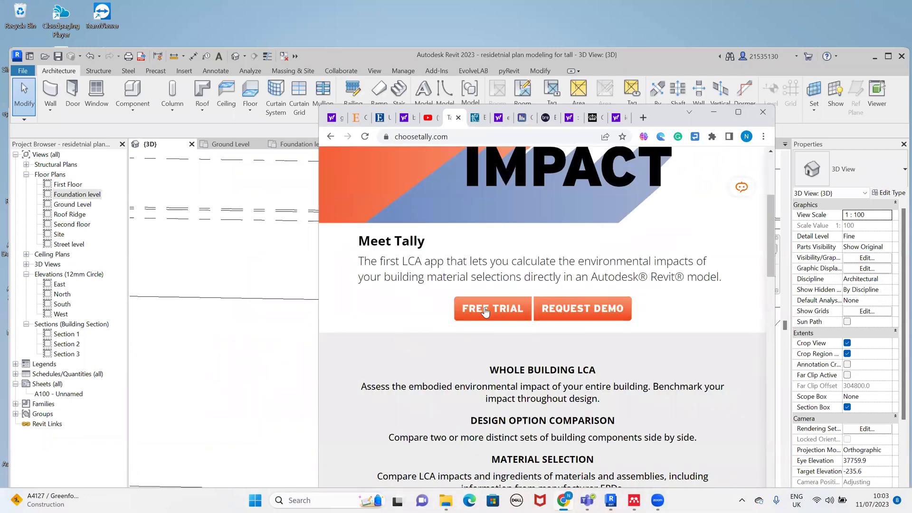
{"action": "scroll", "coordinate": [480, 318], "scroll_direction": "down", "scroll_amount": 10}
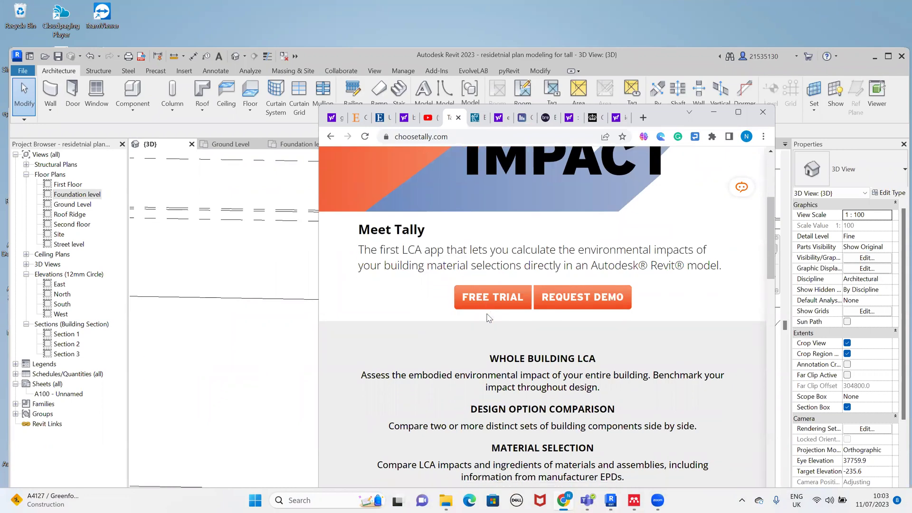
{"action": "scroll", "coordinate": [489, 323], "scroll_direction": "up", "scroll_amount": 10}
{"action": "left_click", "coordinate": [503, 320]}
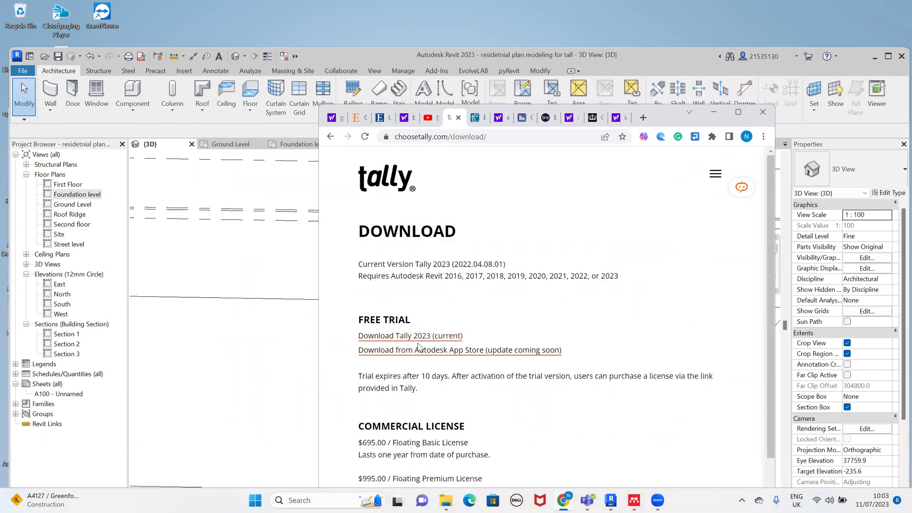
{"action": "scroll", "coordinate": [428, 346], "scroll_direction": "down", "scroll_amount": 3}
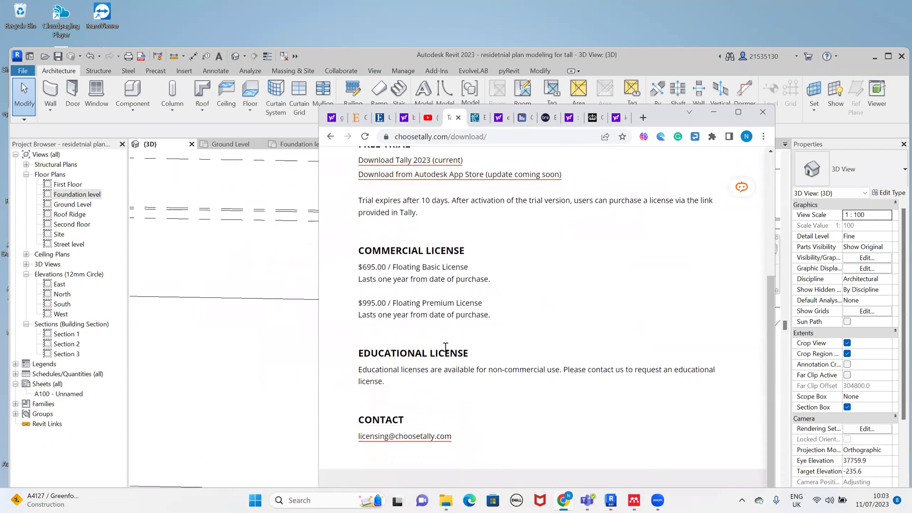
{"action": "left_click", "coordinate": [703, 114]}
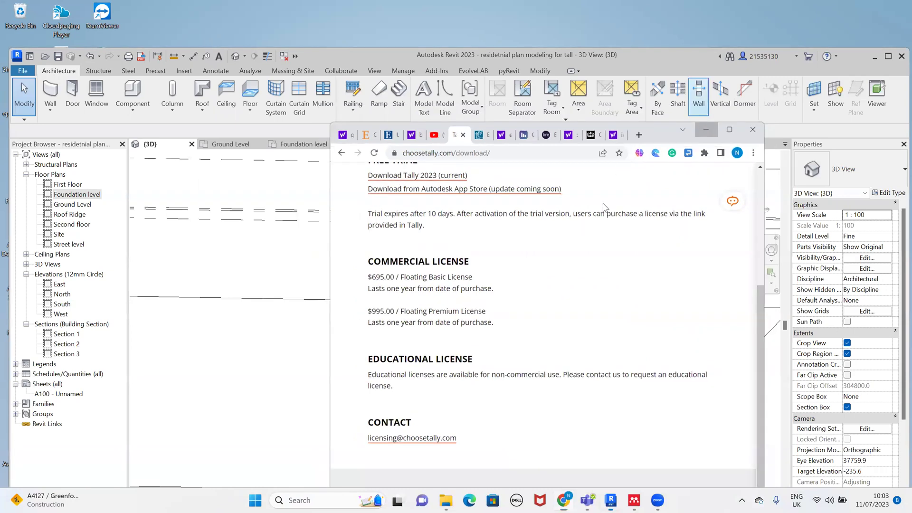
{"action": "scroll", "coordinate": [515, 256], "scroll_direction": "up", "scroll_amount": 1}
Launch the Tally® add-in from Revit's Add-Ins tab after nudging the view and window.
{"action": "scroll", "coordinate": [511, 259], "scroll_direction": "down", "scroll_amount": 3}
{"action": "scroll", "coordinate": [506, 262], "scroll_direction": "up", "scroll_amount": 5}
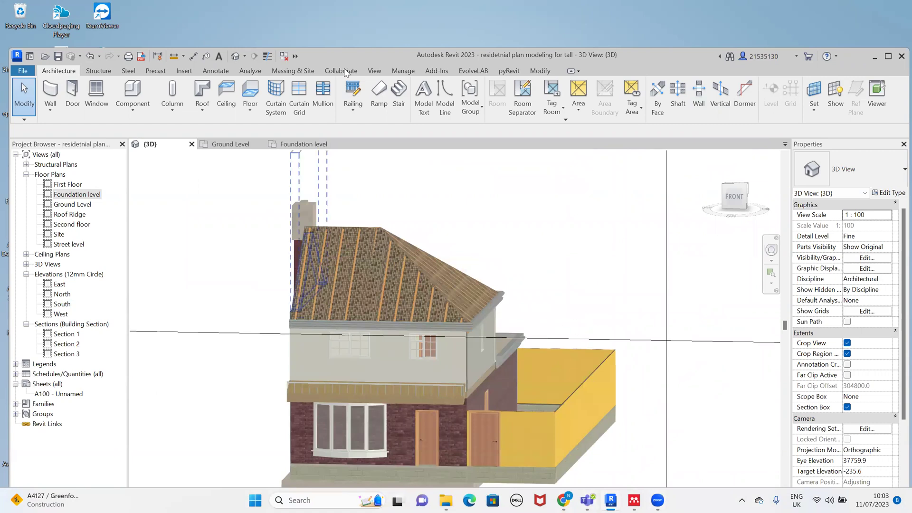
{"action": "left_click_drag", "start_coordinate": [633, 55], "coordinate": [626, 54]}
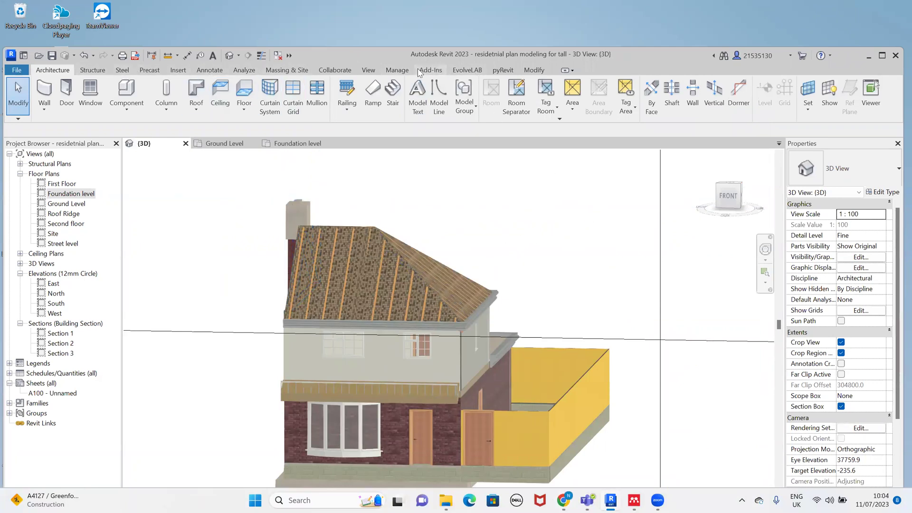
{"action": "left_click", "coordinate": [430, 69]}
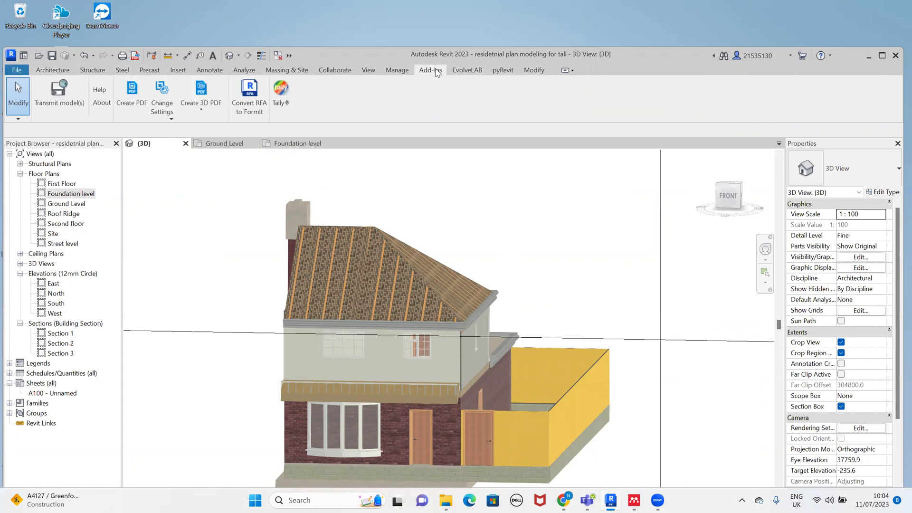
{"action": "left_click", "coordinate": [281, 107]}
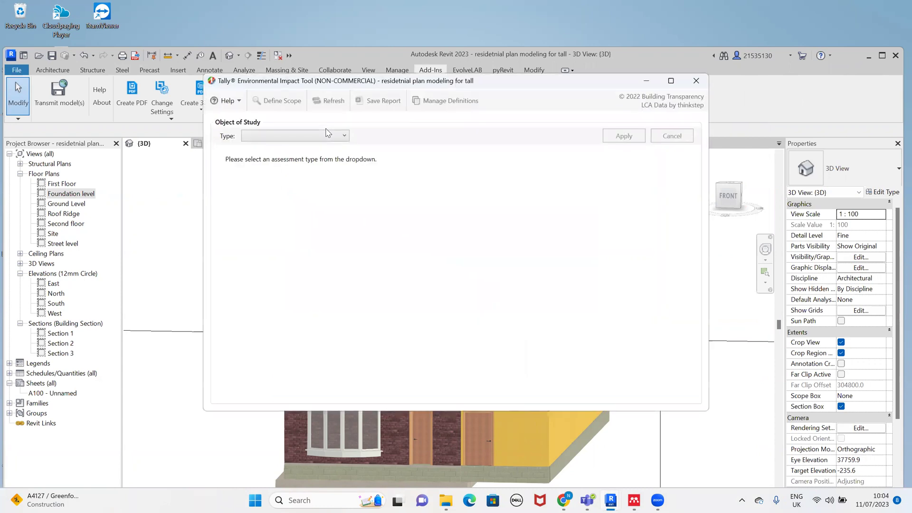
Scope a Full Building Study covering all categories, worksets and phases, and apply it.
{"action": "left_click", "coordinate": [306, 137]}
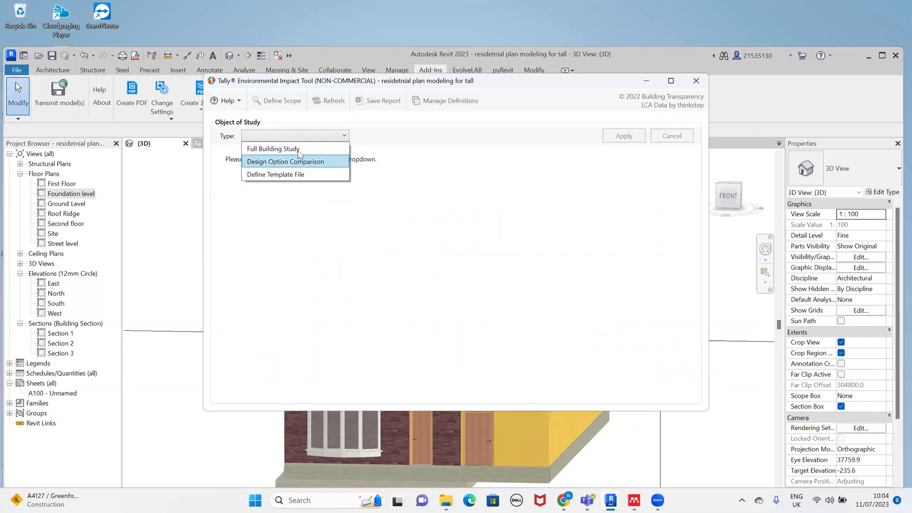
{"action": "left_click", "coordinate": [285, 149]}
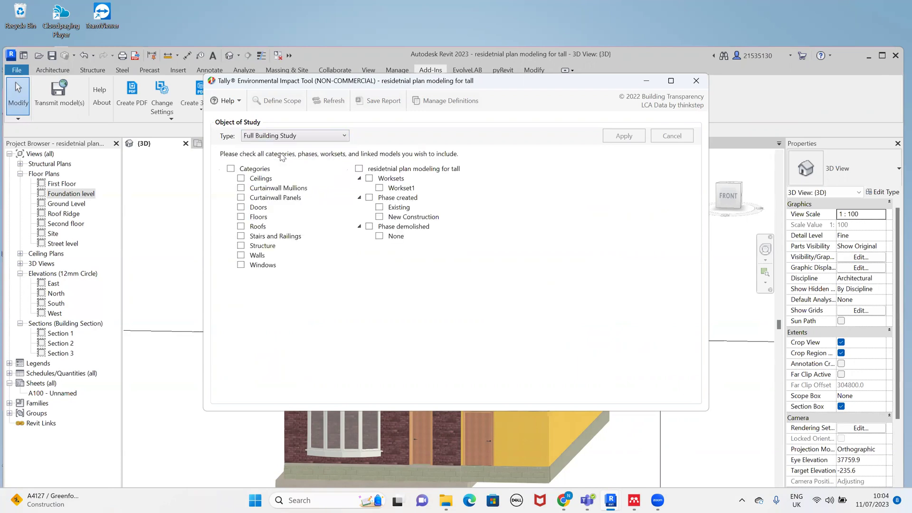
{"action": "left_click", "coordinate": [230, 169]}
{"action": "left_click", "coordinate": [358, 168]}
{"action": "left_click", "coordinate": [624, 136]}
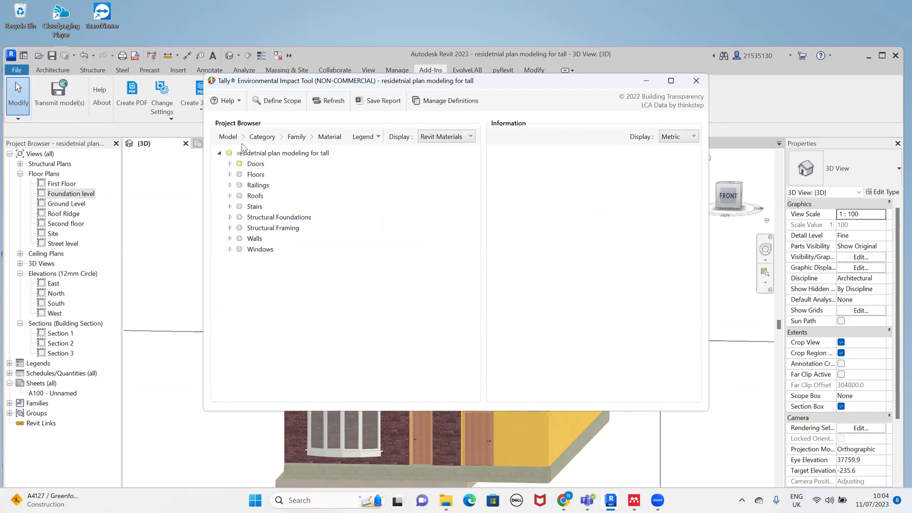
Check the material Display options, keeping Revit materials, and review the status colour Legend.
{"action": "left_click", "coordinate": [453, 138]}
{"action": "left_click", "coordinate": [453, 138]}
{"action": "left_click", "coordinate": [454, 138]}
{"action": "left_click", "coordinate": [411, 142]}
{"action": "left_click", "coordinate": [364, 137]}
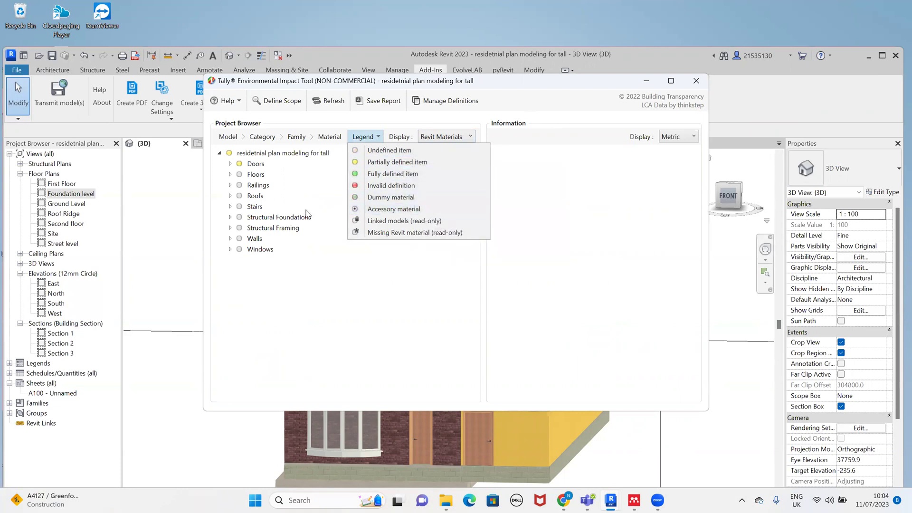
{"action": "left_click", "coordinate": [301, 203]}
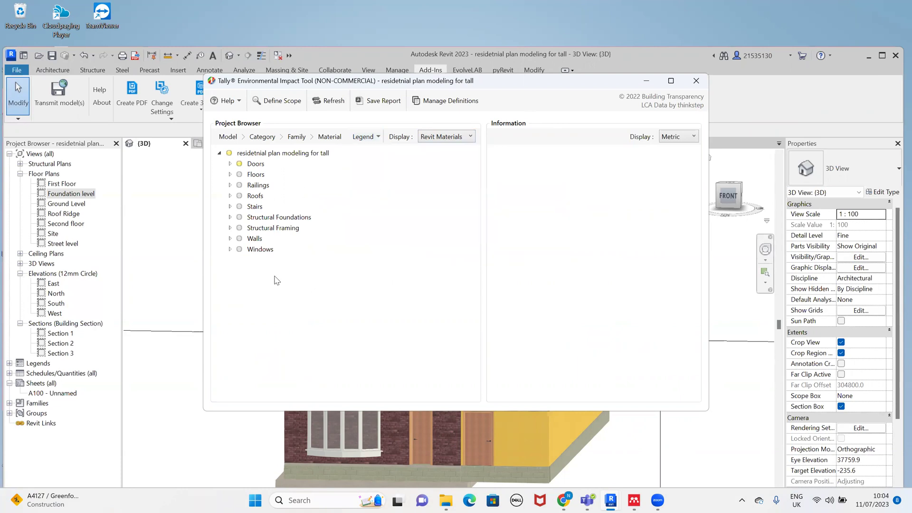
Expand Walls to external wall 300 mm's four layers and bring up options for Brick, Common.
{"action": "left_click", "coordinate": [233, 241]}
{"action": "left_click", "coordinate": [295, 252]}
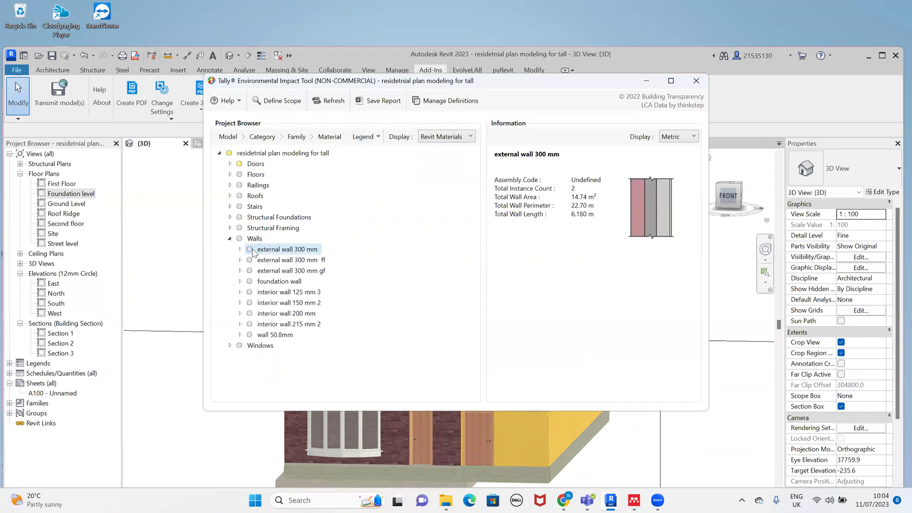
{"action": "right_click", "coordinate": [264, 252]}
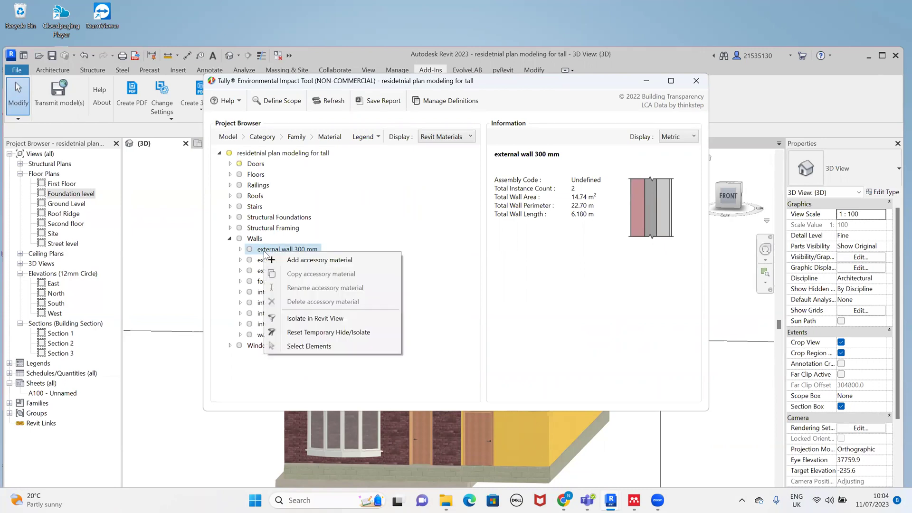
{"action": "left_click", "coordinate": [308, 260]}
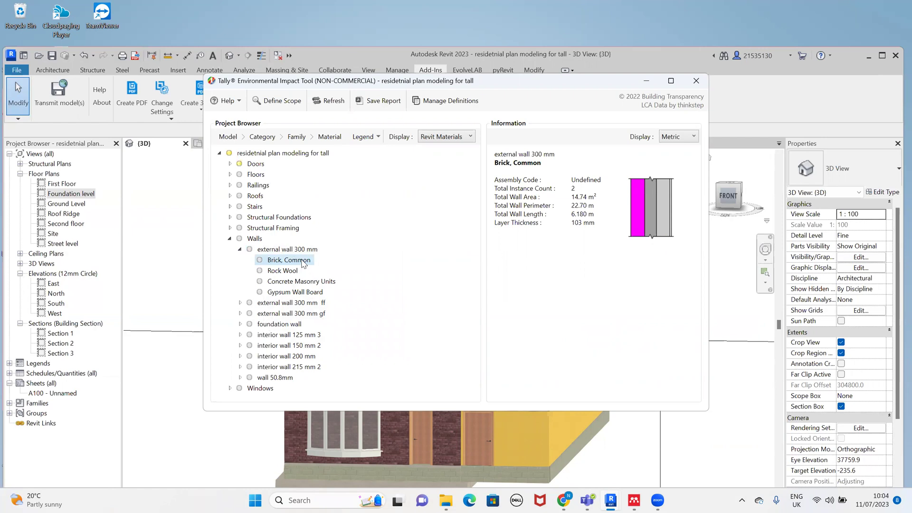
{"action": "right_click", "coordinate": [302, 260]}
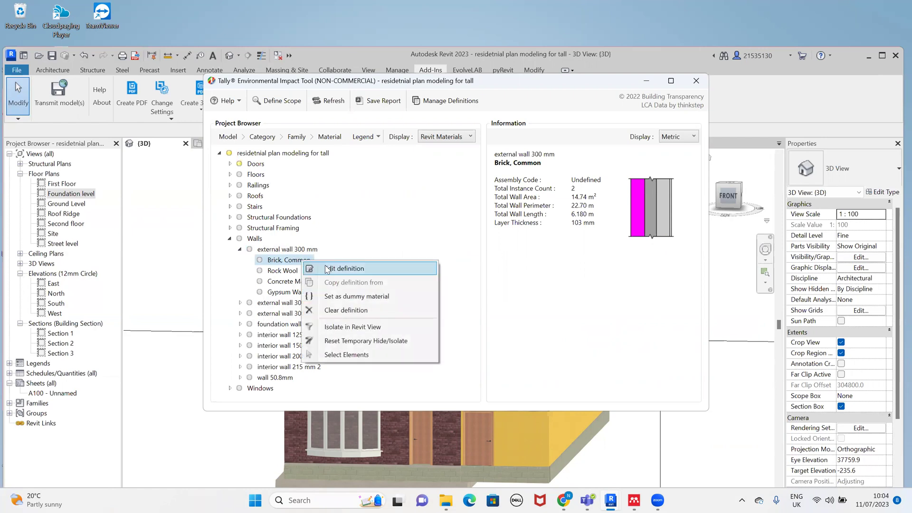
Set Brick, Common's definition to Brick, filtered from the database by 'brick'.
{"action": "left_click", "coordinate": [327, 270]}
{"action": "type", "text": "brick"}
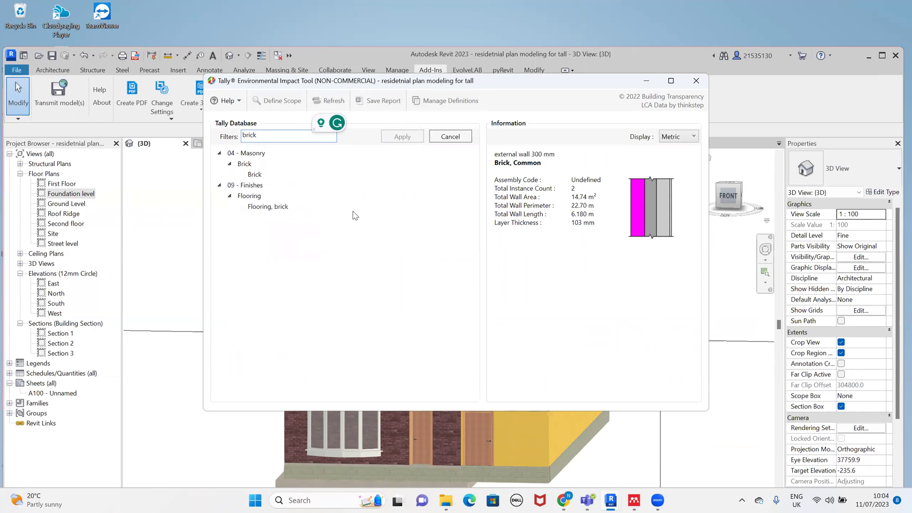
{"action": "left_click", "coordinate": [253, 175]}
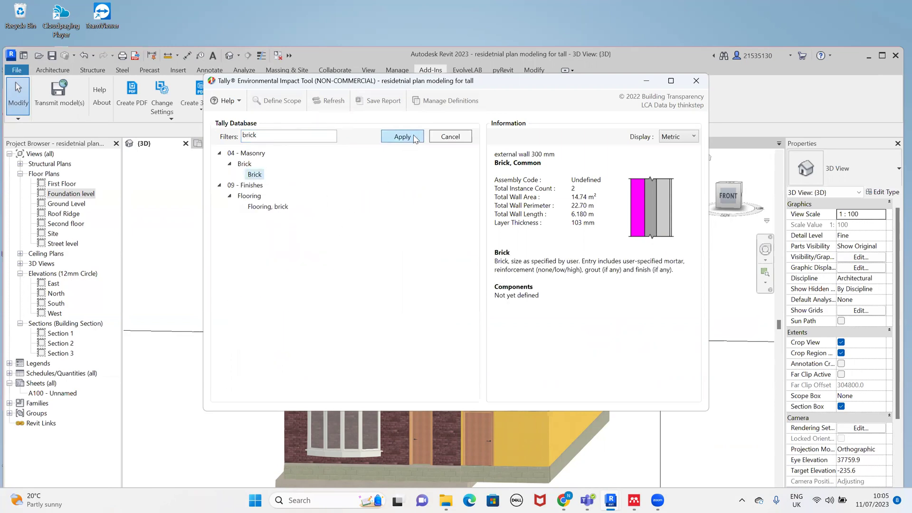
{"action": "left_click", "coordinate": [414, 137]}
Make the brick generic brick, building life, measured by volume with the 10mm IN brick (190x90x90mm) joint.
{"action": "left_click", "coordinate": [313, 215]}
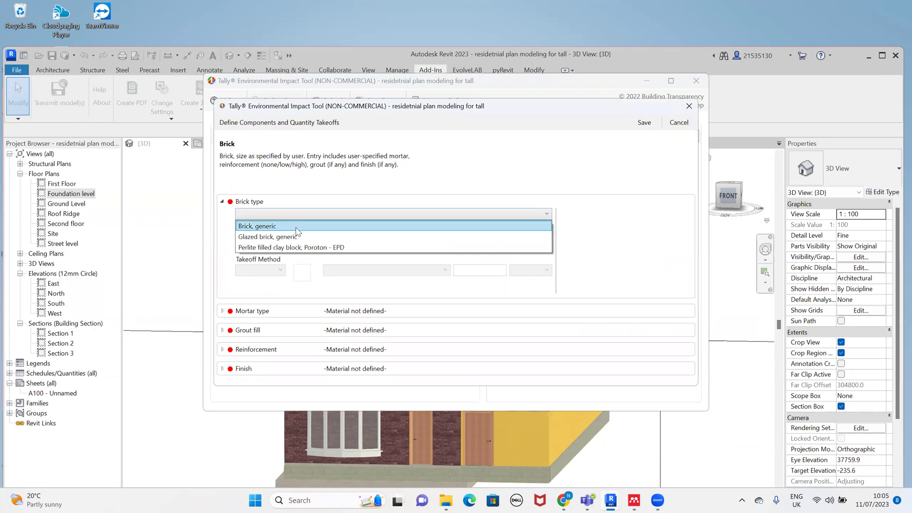
{"action": "left_click", "coordinate": [285, 226]}
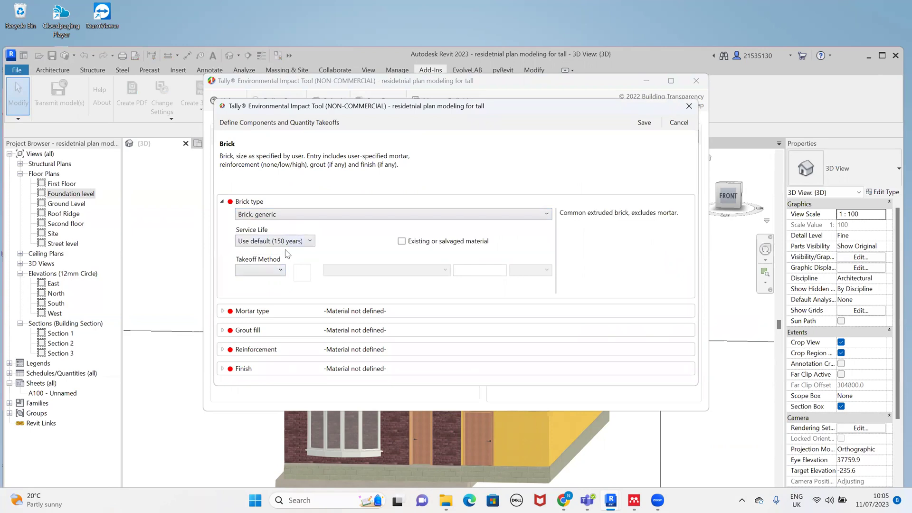
{"action": "left_click", "coordinate": [289, 245]}
{"action": "left_click", "coordinate": [277, 266]}
{"action": "left_click", "coordinate": [268, 270]}
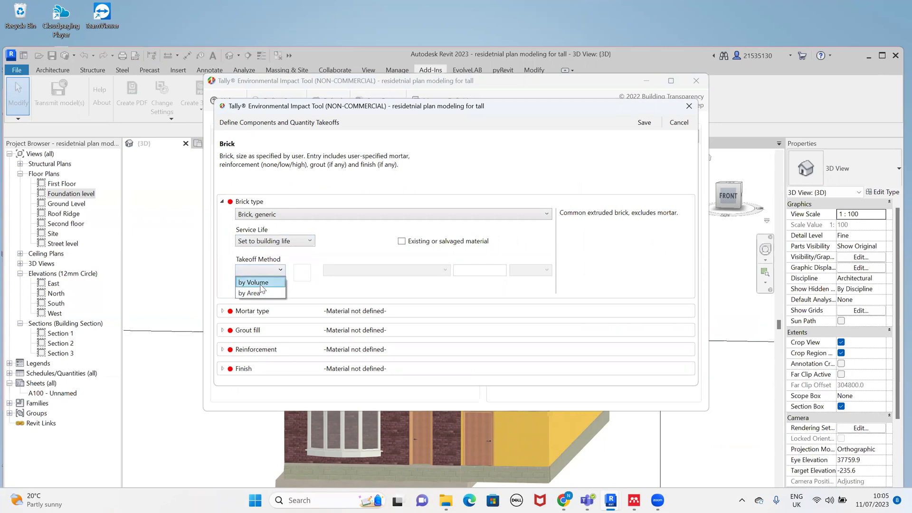
{"action": "left_click", "coordinate": [260, 283]}
{"action": "left_click", "coordinate": [380, 271]}
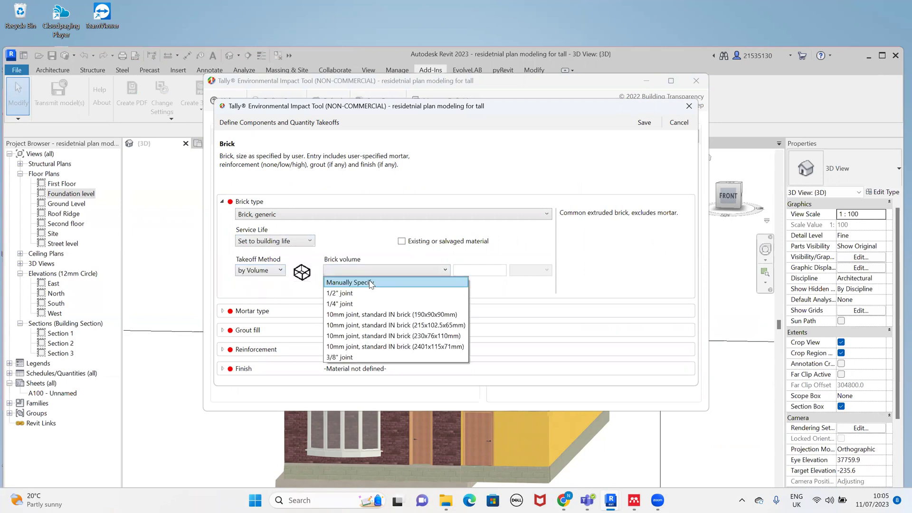
{"action": "left_click", "coordinate": [370, 316]}
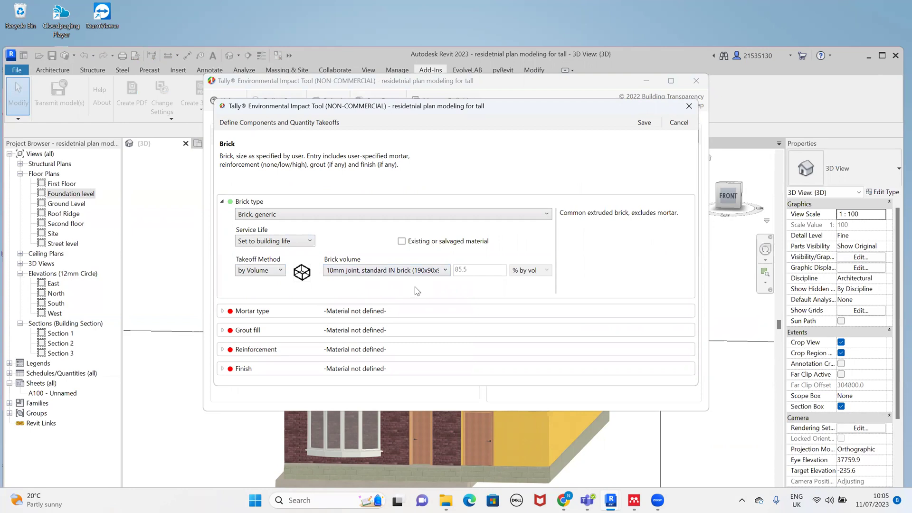
{"action": "left_click", "coordinate": [443, 273]}
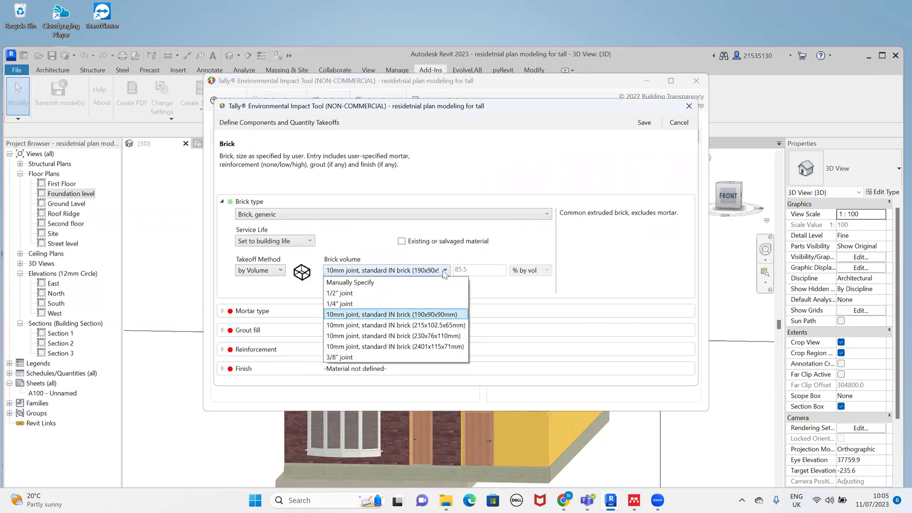
{"action": "left_click", "coordinate": [281, 313]}
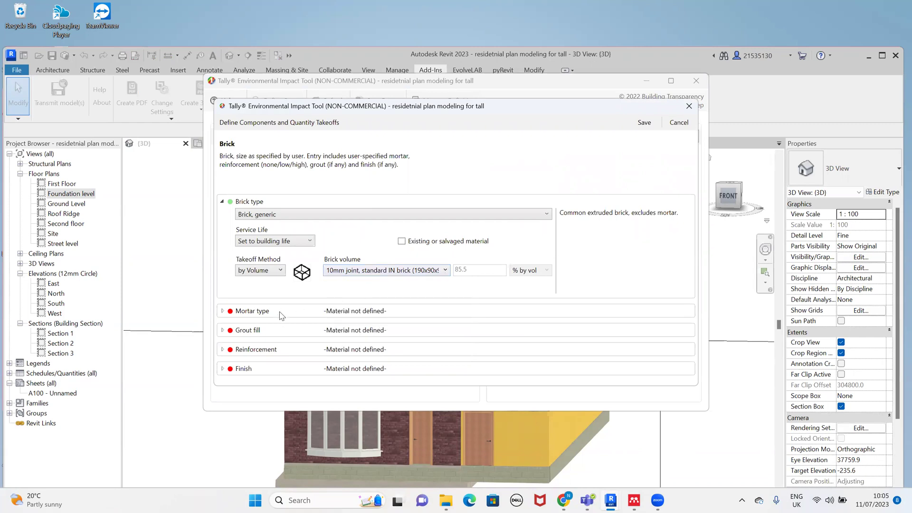
{"action": "left_click", "coordinate": [281, 315]}
Add Mortar type N at building life, measured by volume with the 10 mm IN brick joint.
{"action": "left_click", "coordinate": [280, 238]}
{"action": "left_click", "coordinate": [293, 262]}
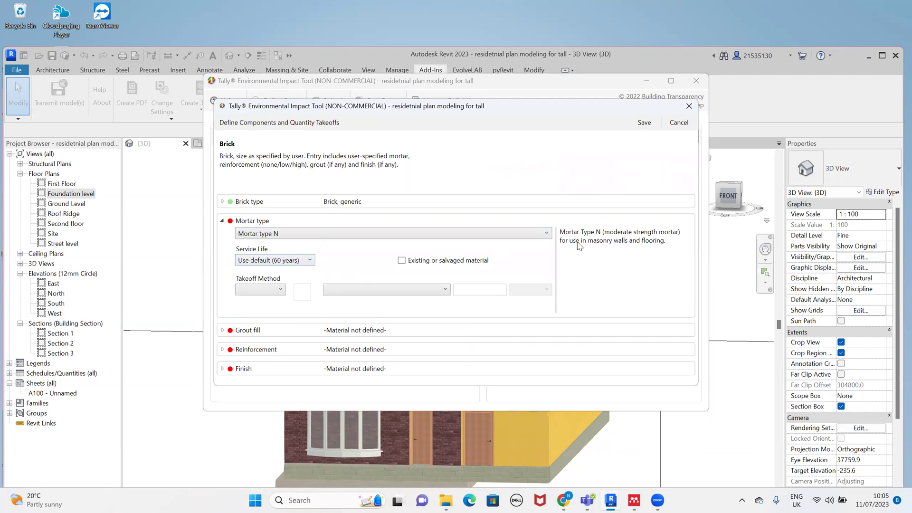
{"action": "left_click", "coordinate": [261, 263]}
{"action": "left_click", "coordinate": [269, 287]}
{"action": "left_click", "coordinate": [263, 291]}
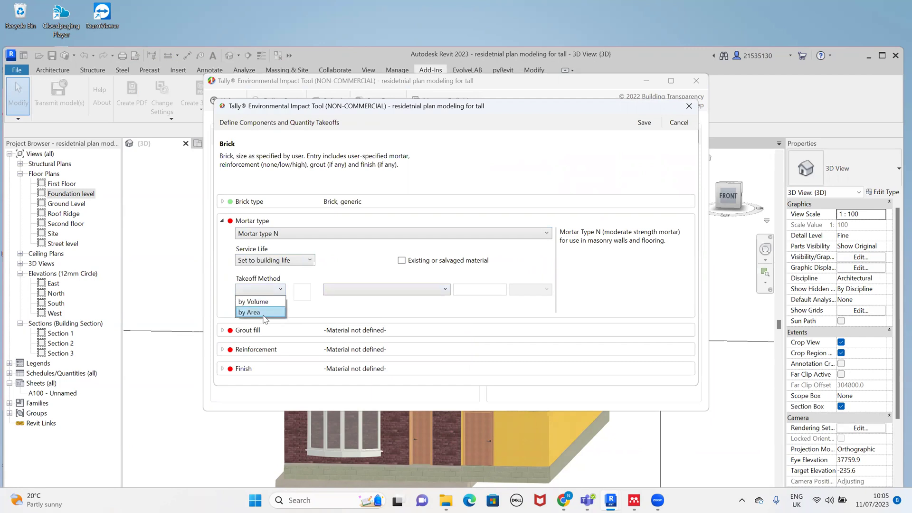
{"action": "left_click", "coordinate": [255, 302]}
{"action": "left_click", "coordinate": [362, 289]}
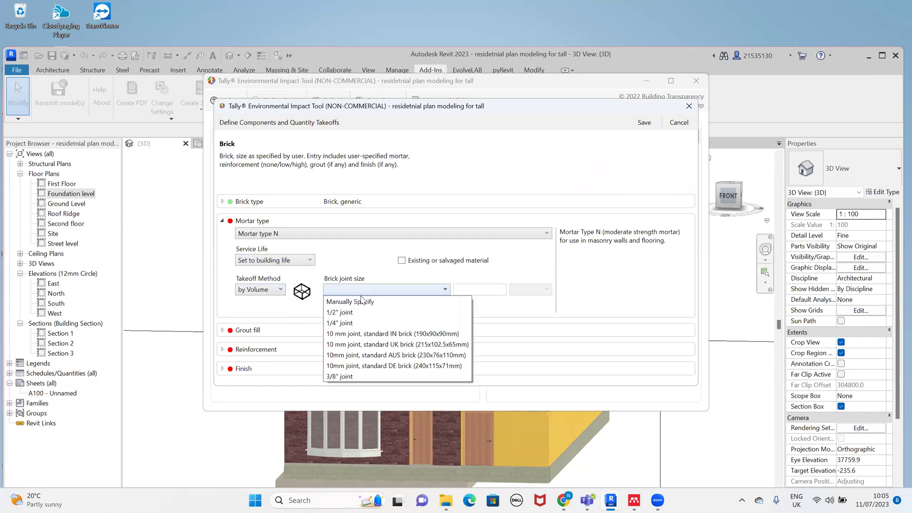
{"action": "left_click", "coordinate": [381, 334]}
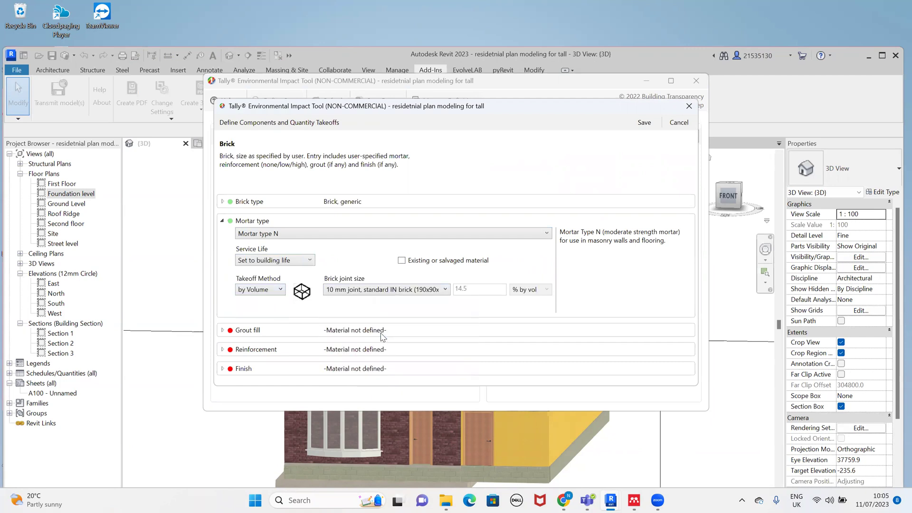
{"action": "left_click", "coordinate": [247, 330]}
{"action": "left_click", "coordinate": [257, 253]}
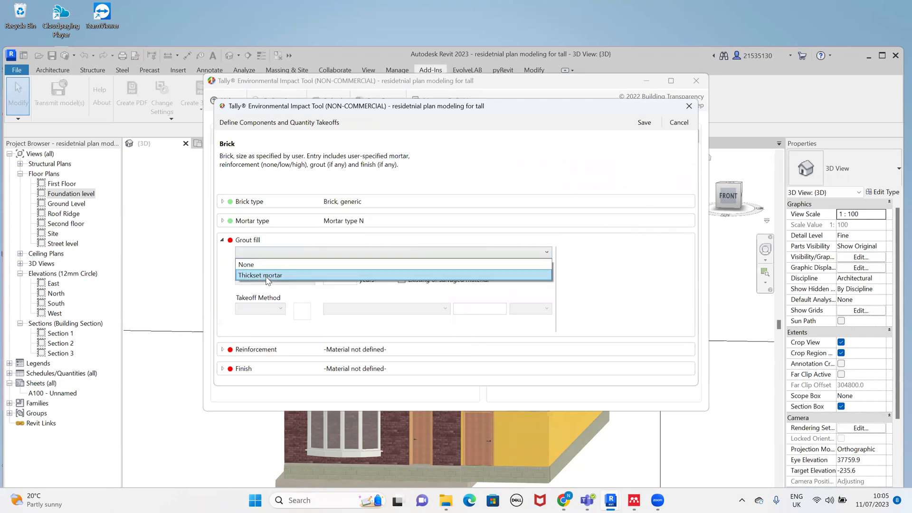
Set the grout fill to Thickset mortar, building life, by volume, with default density.
{"action": "left_click", "coordinate": [267, 276]}
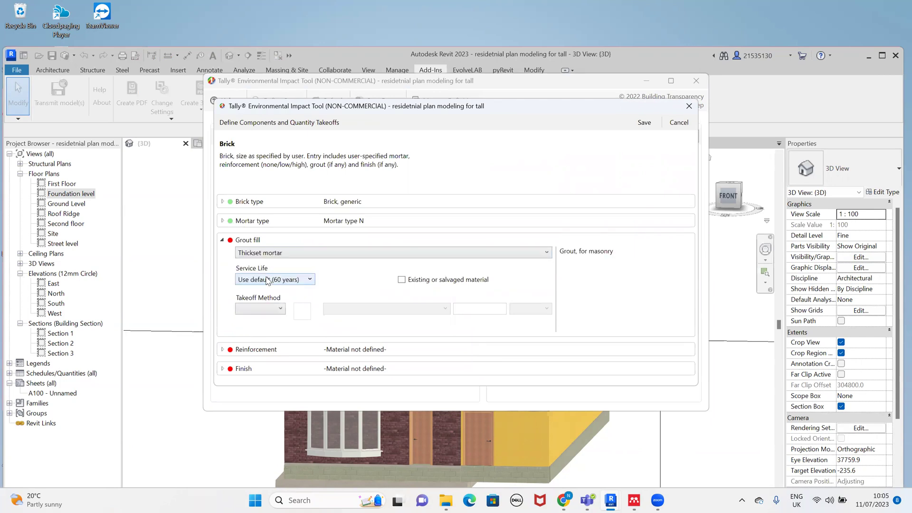
{"action": "left_click", "coordinate": [267, 280]}
{"action": "left_click", "coordinate": [265, 300]}
{"action": "left_click", "coordinate": [264, 309]}
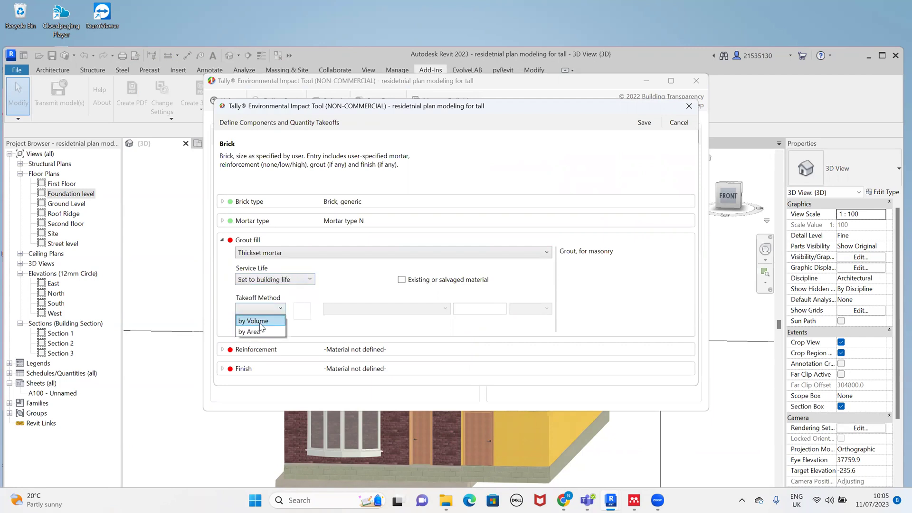
{"action": "left_click", "coordinate": [259, 318]}
{"action": "left_click", "coordinate": [377, 309]}
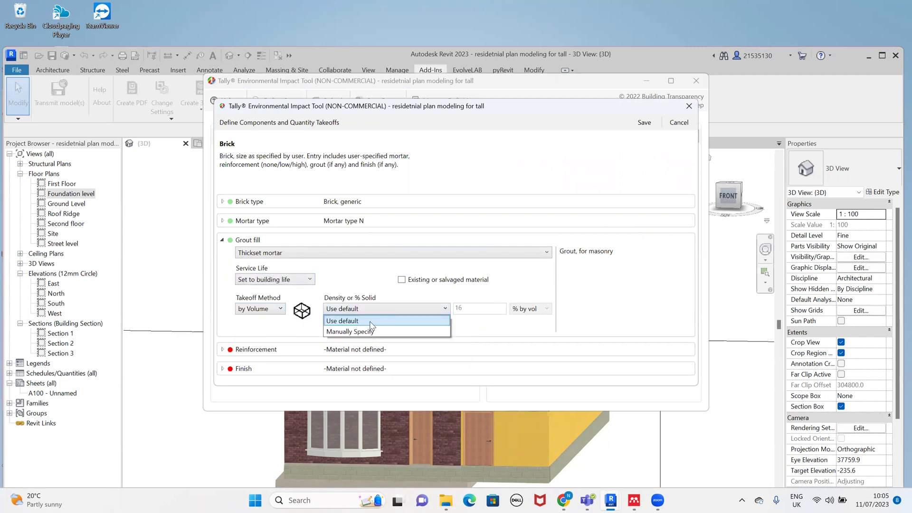
{"action": "left_click", "coordinate": [370, 322]}
Set the reinforcement to None and bring up the finish material list.
{"action": "left_click", "coordinate": [256, 350]}
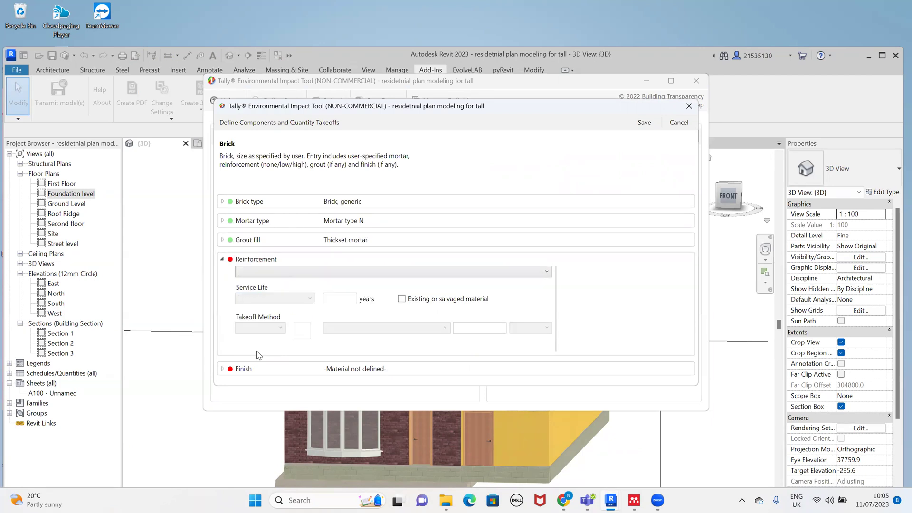
{"action": "left_click", "coordinate": [266, 272]}
{"action": "left_click", "coordinate": [274, 285]}
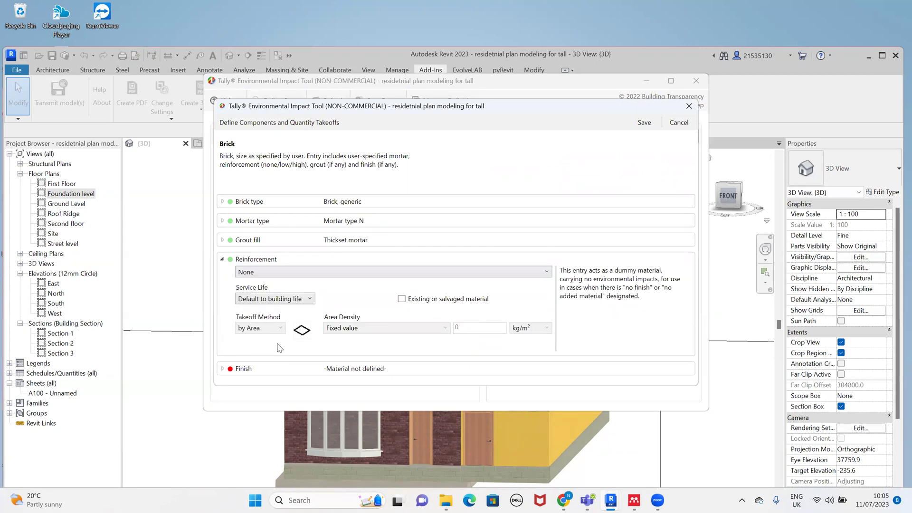
{"action": "left_click", "coordinate": [265, 370]}
{"action": "left_click", "coordinate": [282, 292]}
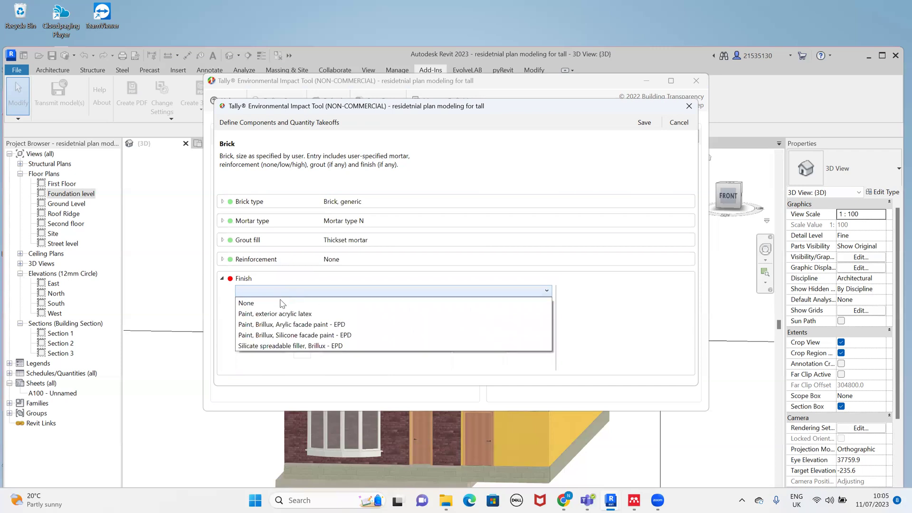
Finish with Paint, Brillux, Arylic facade paint - EPD at building life, default coverage, and save.
{"action": "left_click", "coordinate": [308, 325]}
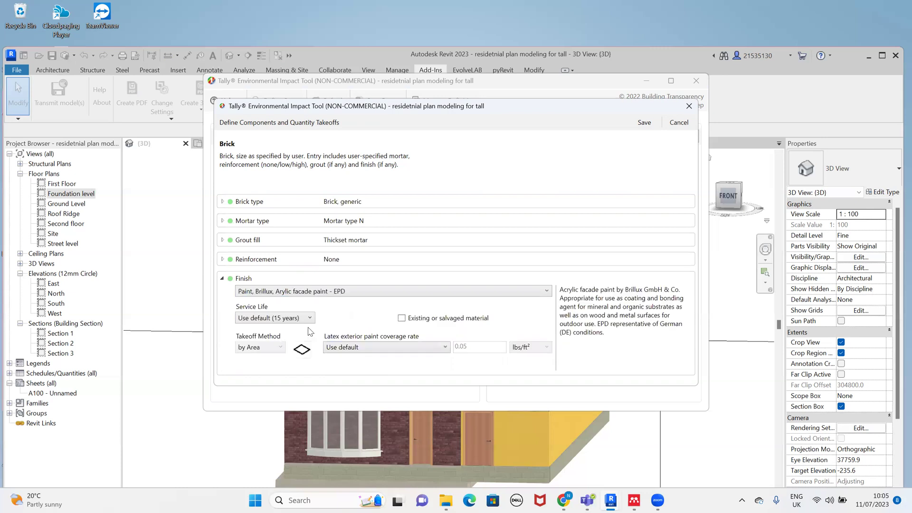
{"action": "left_click", "coordinate": [280, 323]}
{"action": "left_click", "coordinate": [278, 342]}
{"action": "left_click", "coordinate": [345, 348]}
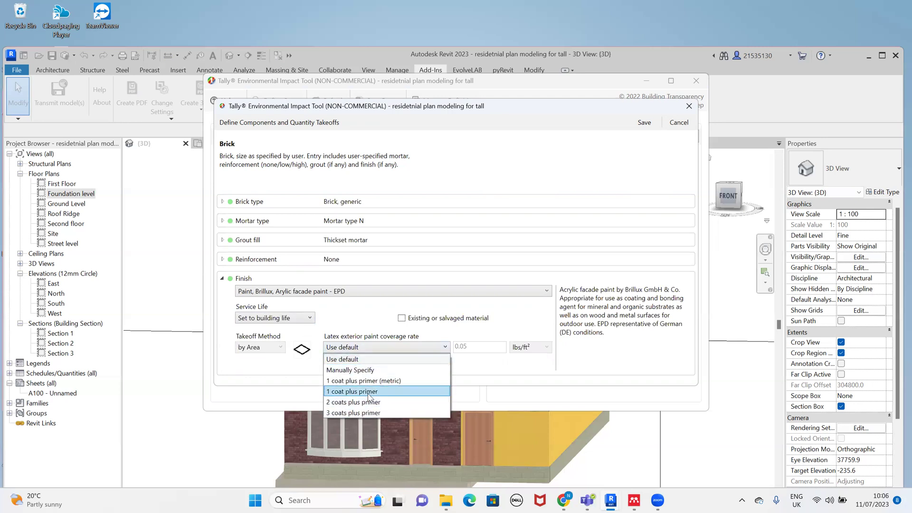
{"action": "left_click", "coordinate": [368, 360]}
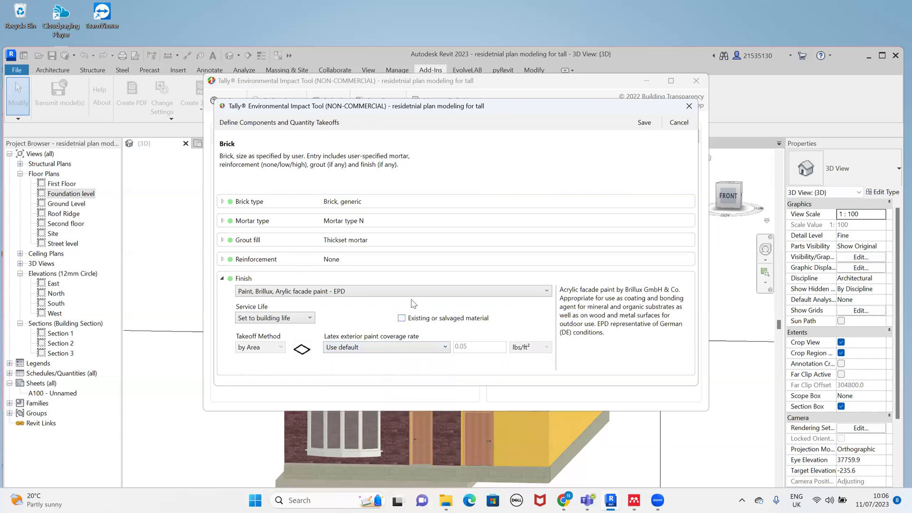
{"action": "left_click", "coordinate": [644, 123]}
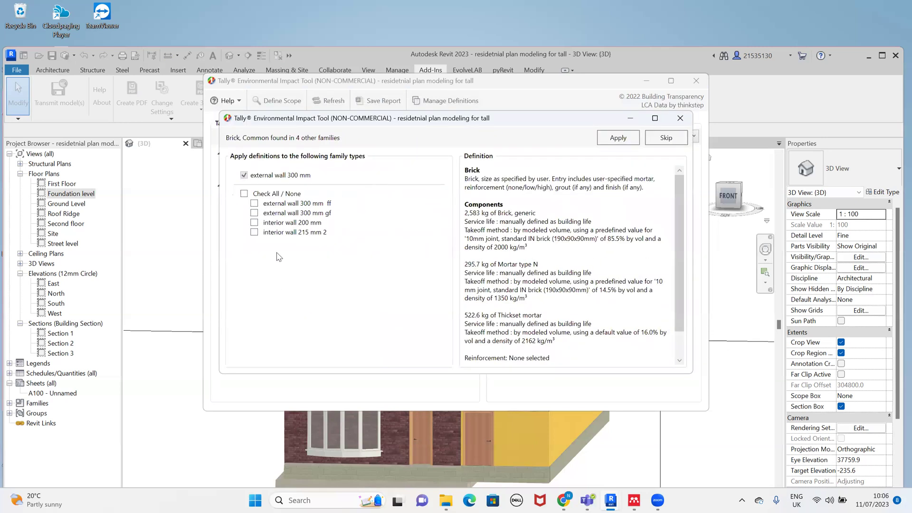
Apply the brick definition to all four other wall types and select the Rock Wool layer.
{"action": "left_click", "coordinate": [246, 194]}
{"action": "left_click", "coordinate": [619, 138]}
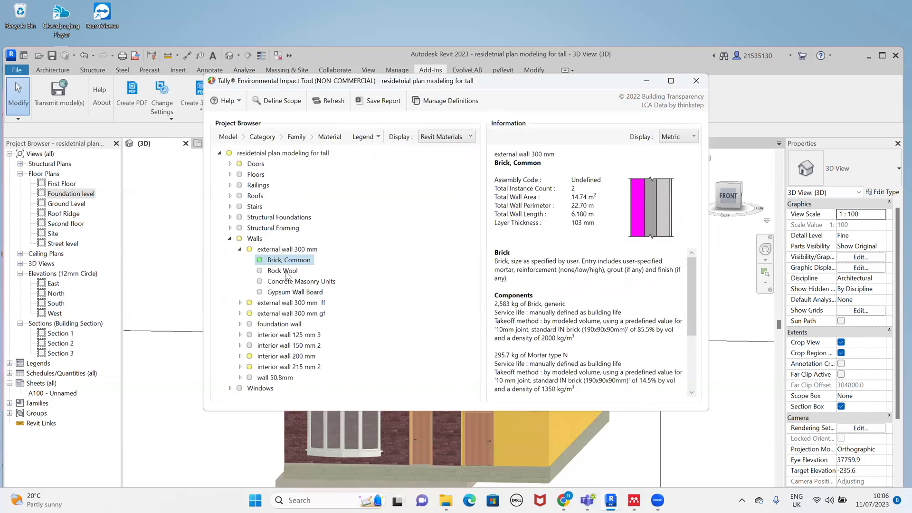
{"action": "scroll", "coordinate": [499, 260], "scroll_direction": "down", "scroll_amount": 2}
{"action": "scroll", "coordinate": [511, 326], "scroll_direction": "down", "scroll_amount": 2}
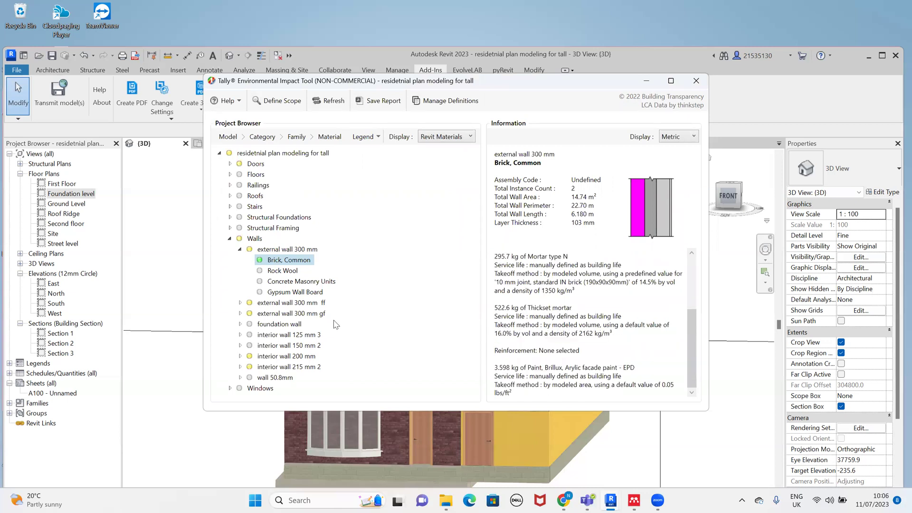
{"action": "left_click", "coordinate": [284, 271]}
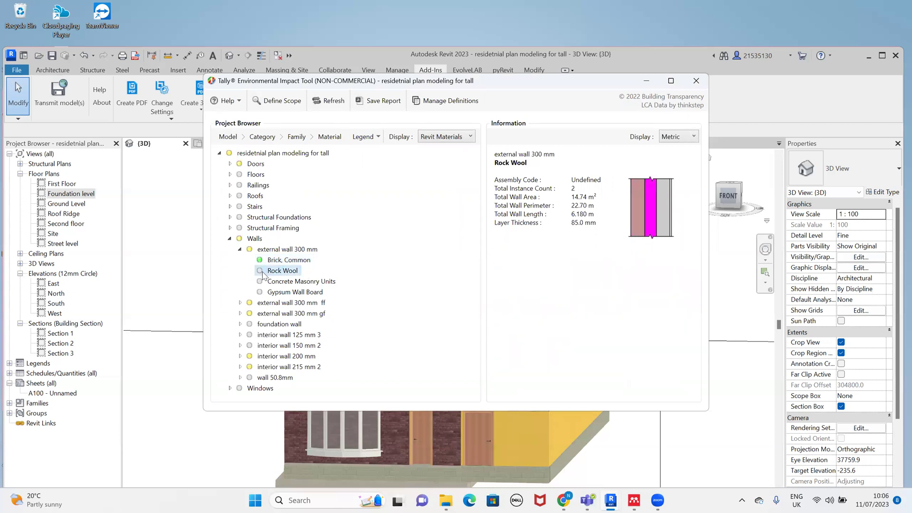
Edit the Rock Wool definition, filtering the database by 'rock' to pick Mineral wool, board, generic.
{"action": "right_click", "coordinate": [295, 272]}
{"action": "left_click", "coordinate": [305, 278]}
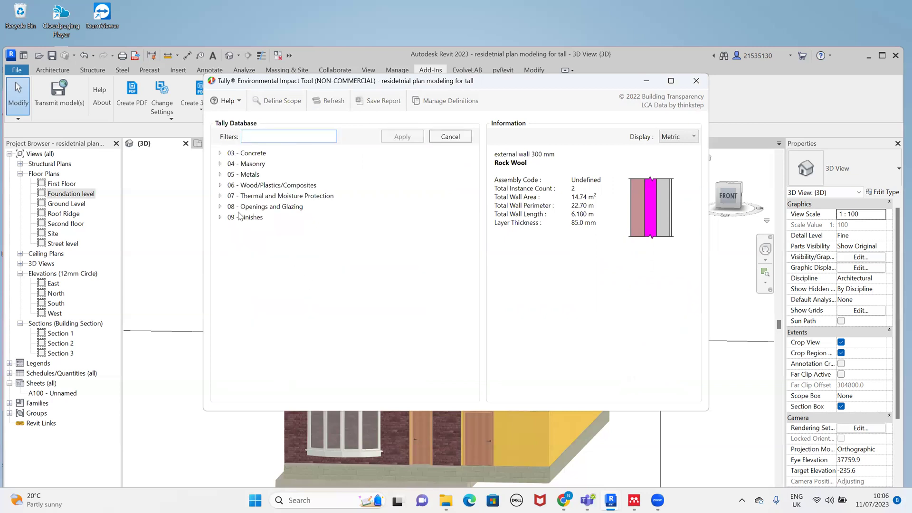
{"action": "left_click", "coordinate": [264, 137]}
{"action": "type", "text": "rock"}
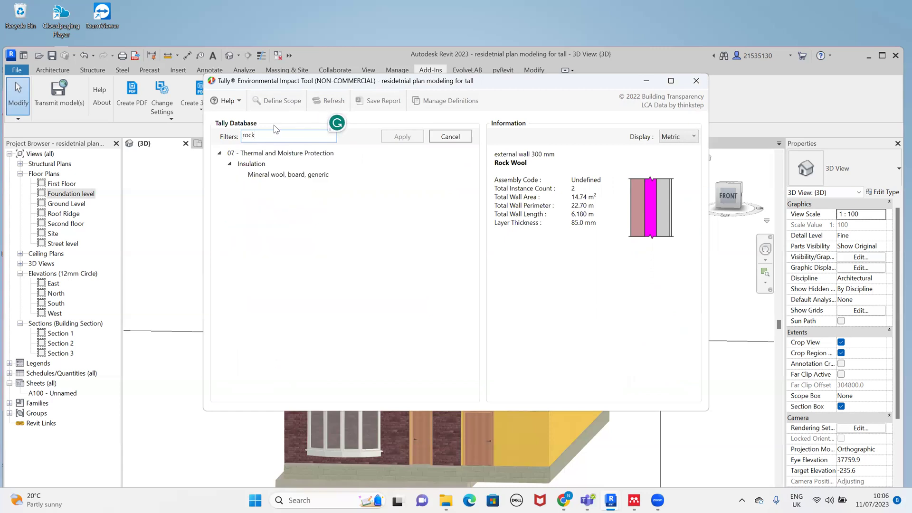
{"action": "left_click", "coordinate": [317, 176]}
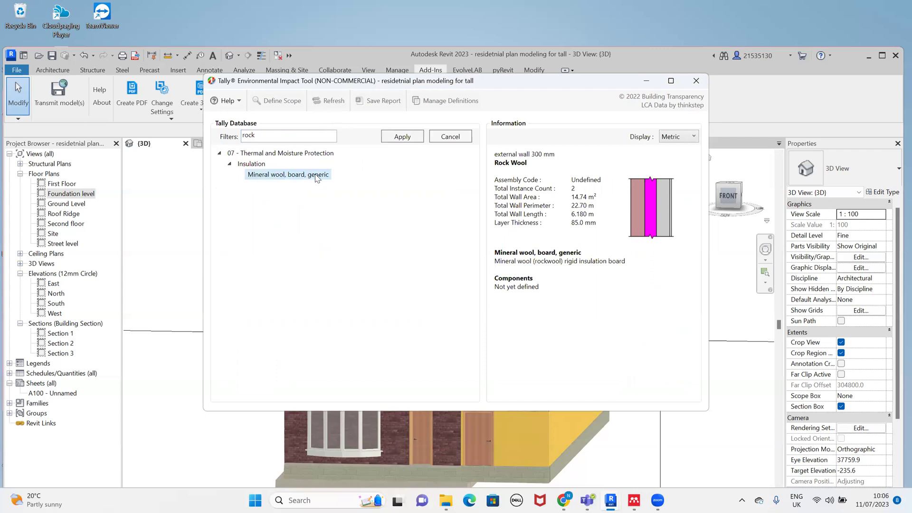
Assign Mineral wool, board, generic to Rock Wool, leave Insulation type unset, and close the form.
{"action": "left_click", "coordinate": [403, 138]}
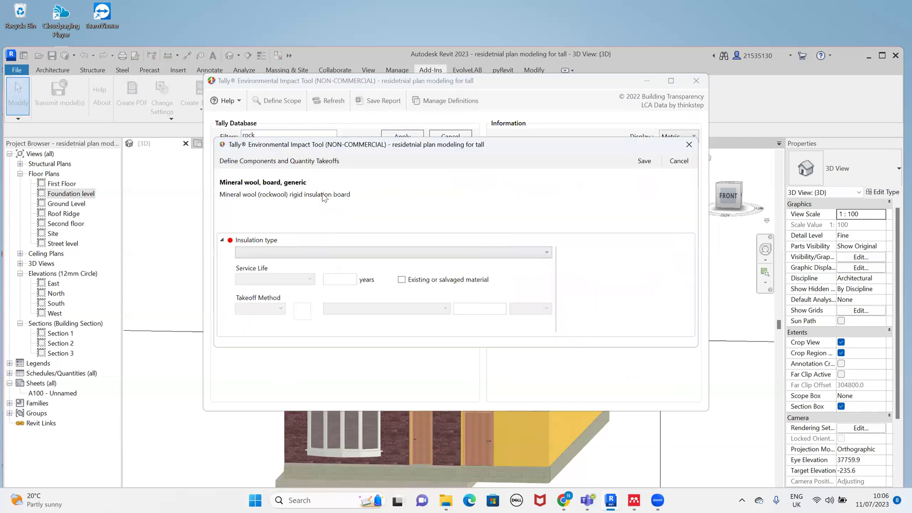
{"action": "left_click", "coordinate": [285, 252]}
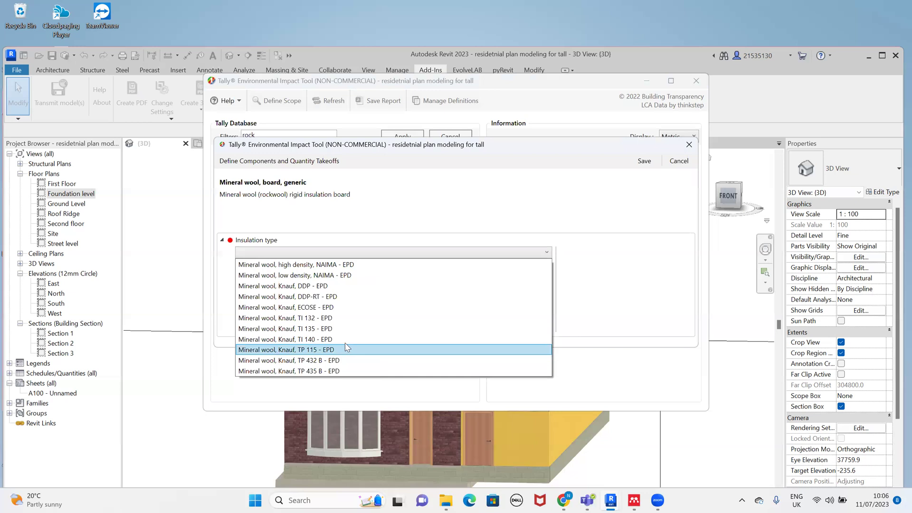
{"action": "left_click", "coordinate": [354, 295]}
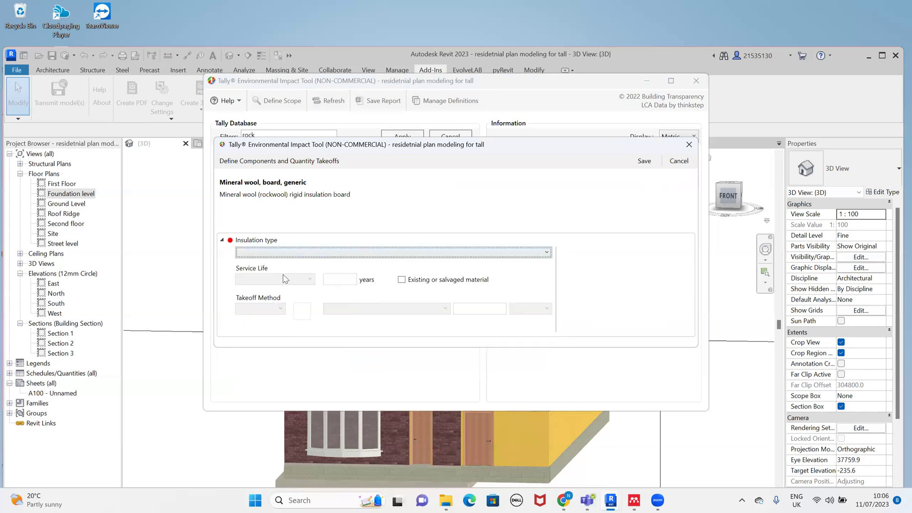
{"action": "left_click", "coordinate": [343, 255]}
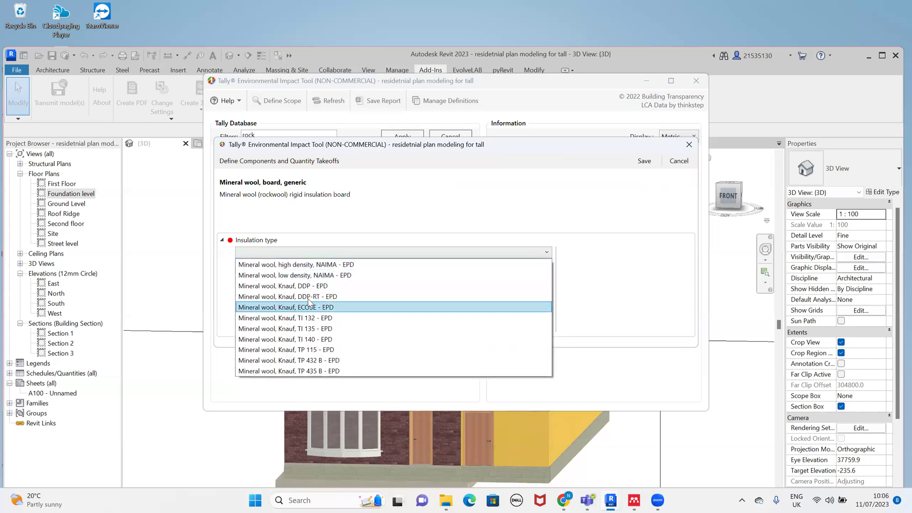
{"action": "left_click", "coordinate": [349, 253]}
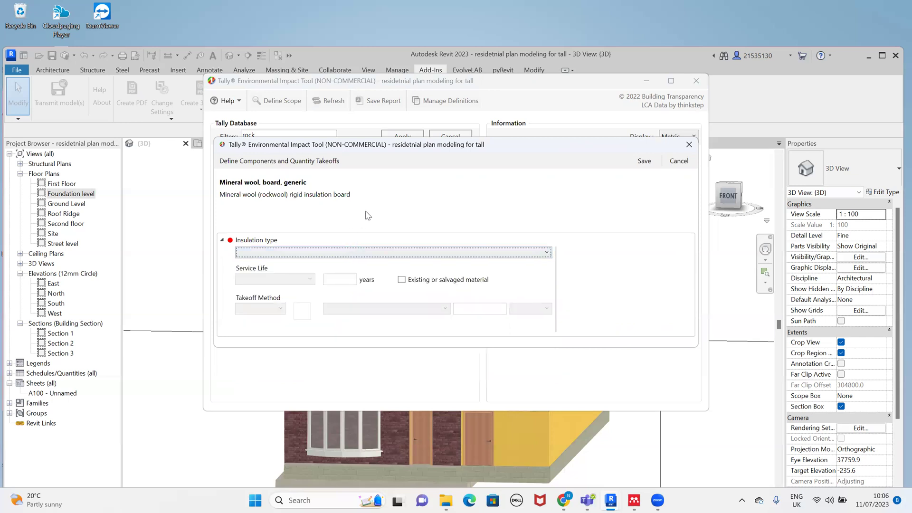
{"action": "left_click", "coordinate": [689, 145]}
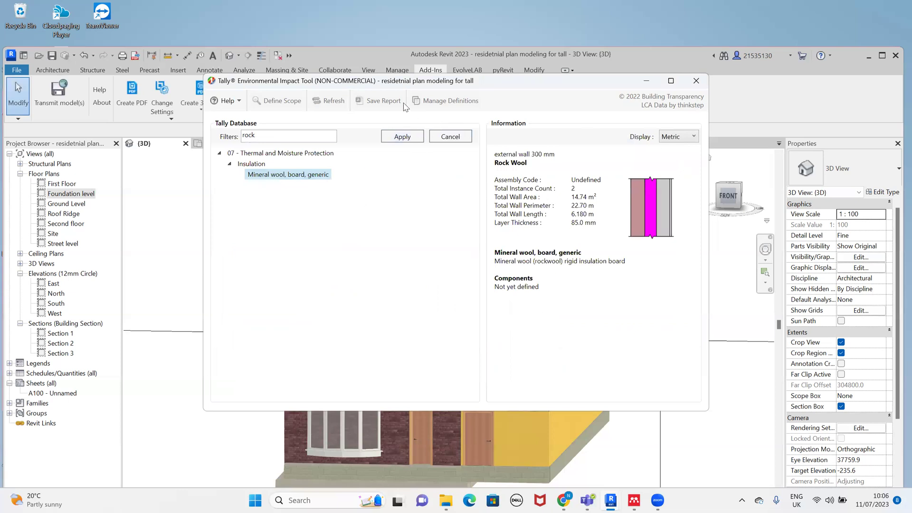
Cancel the Tally database search and bring the house's Revit 3D view in front.
{"action": "left_click", "coordinate": [450, 137]}
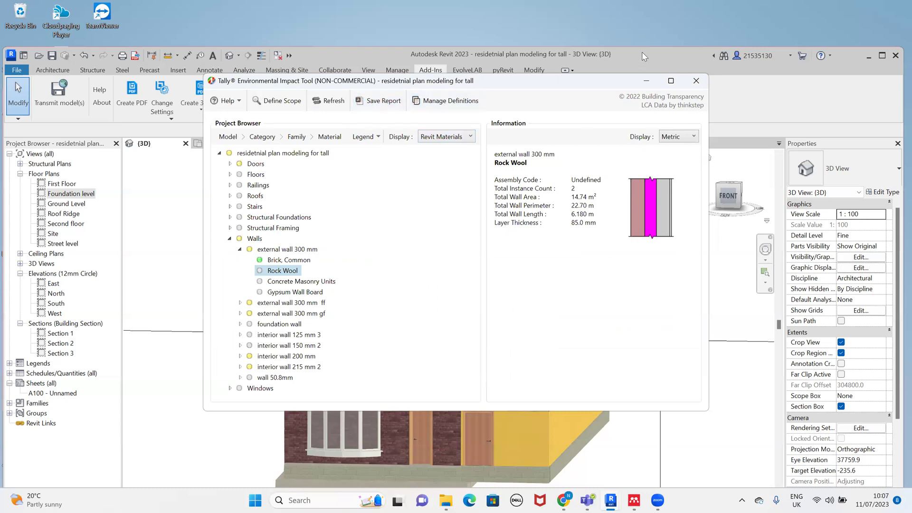
{"action": "left_click_drag", "start_coordinate": [631, 52], "coordinate": [652, 42]}
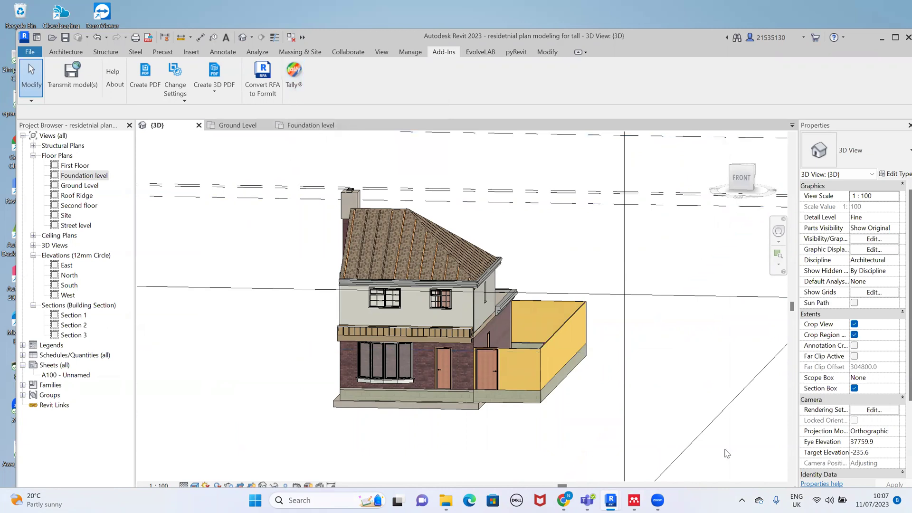
{"action": "mouse_move", "coordinate": [665, 500]}
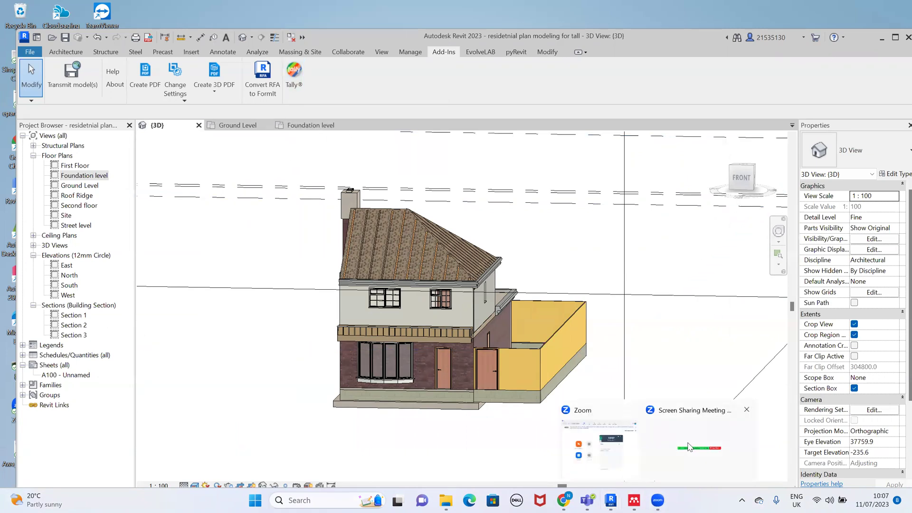